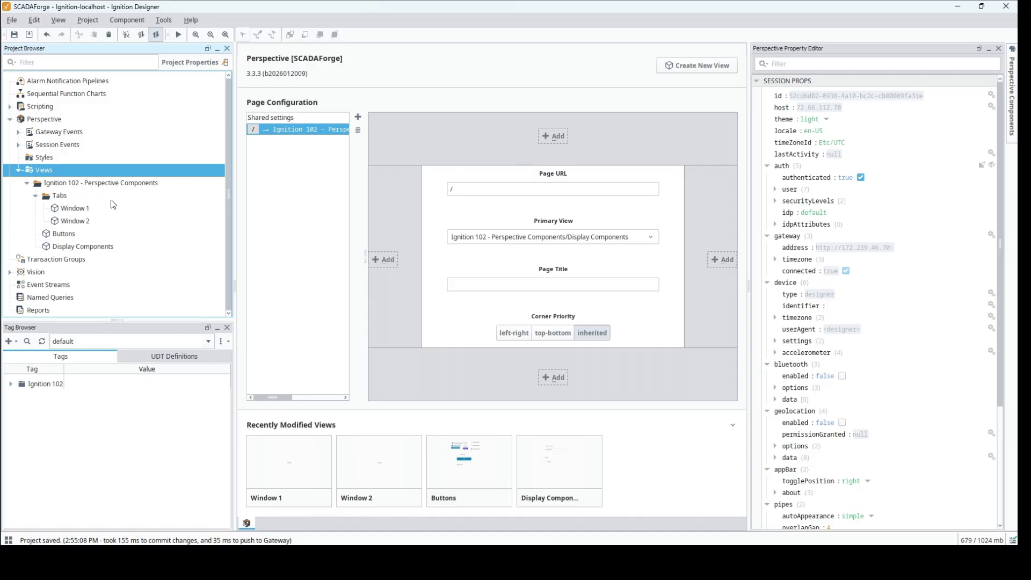
# - Create a new view named Tab Containers with a coordinate root container in the Tabs folder
pyautogui.rightClick(63, 196)
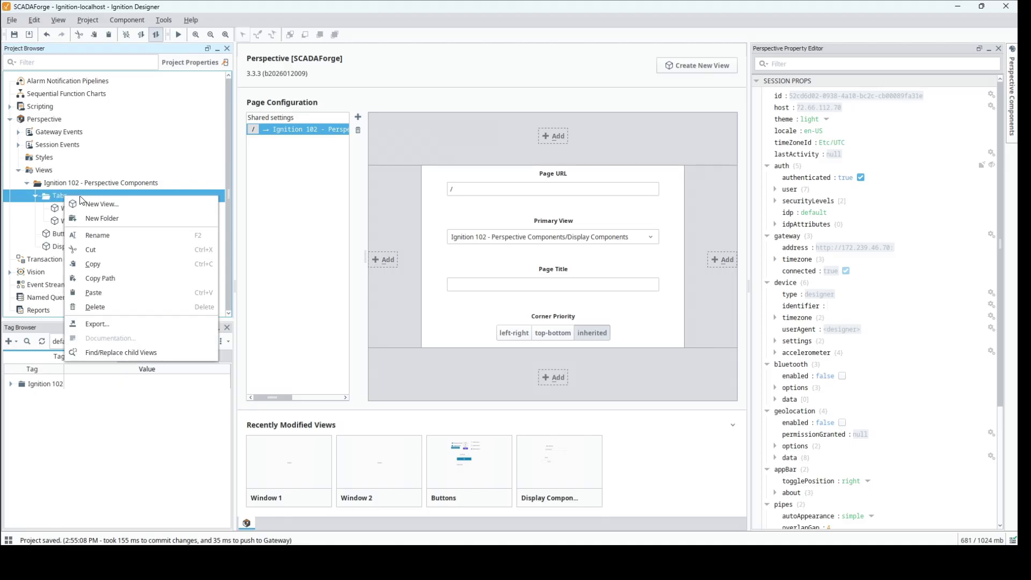
pyautogui.click(94, 207)
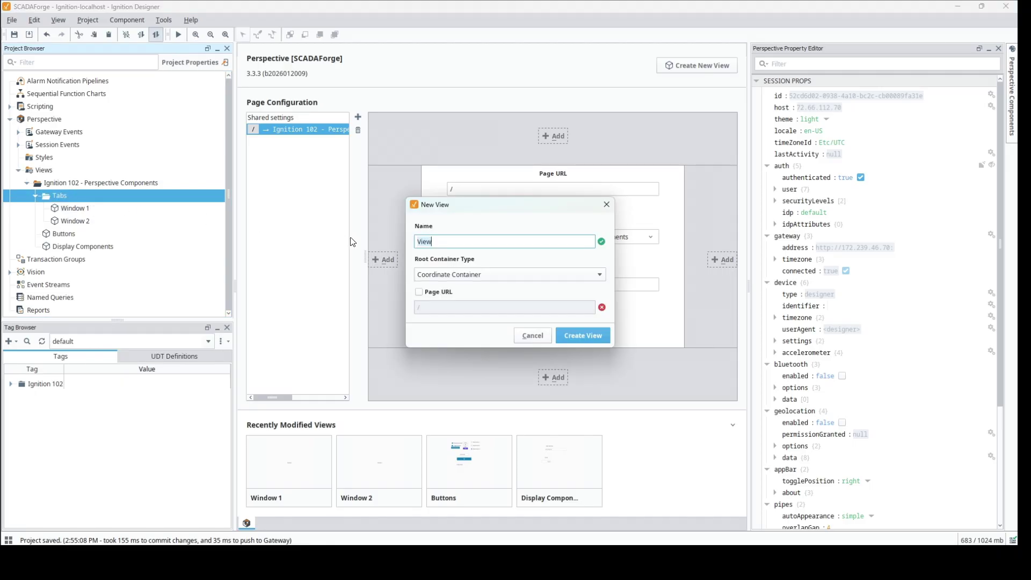
pyautogui.write('Tab Containers')
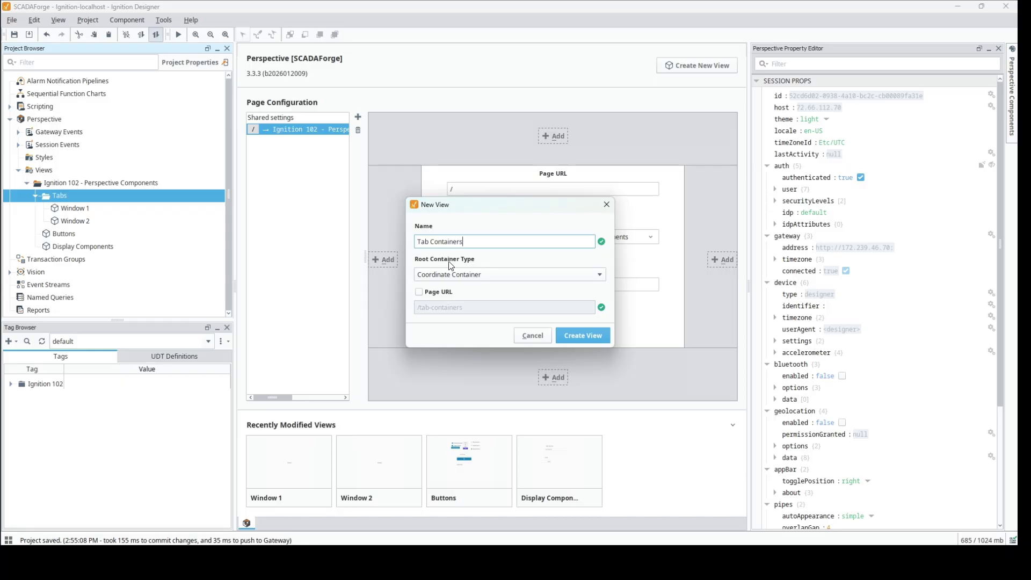
pyautogui.click(584, 337)
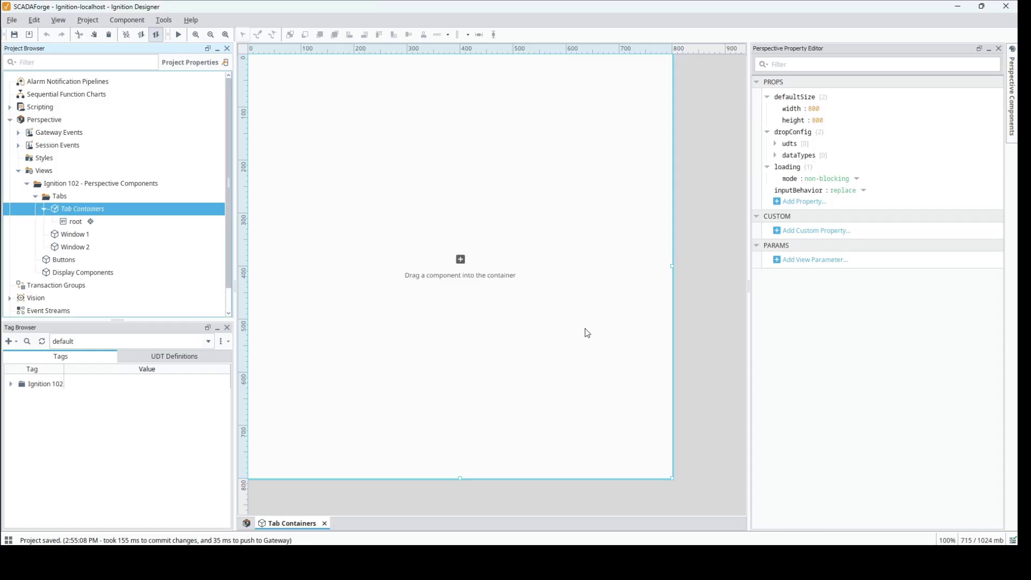
# - Add a Classic tab container to the view and center it horizontally and vertically
pyautogui.click(1015, 96)
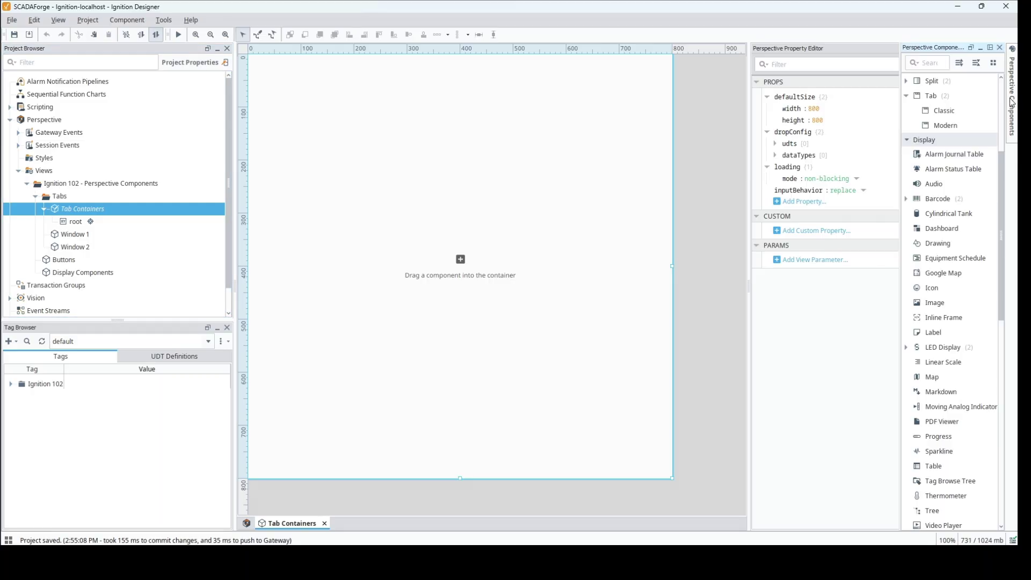
pyautogui.scroll(5, 973, 144)
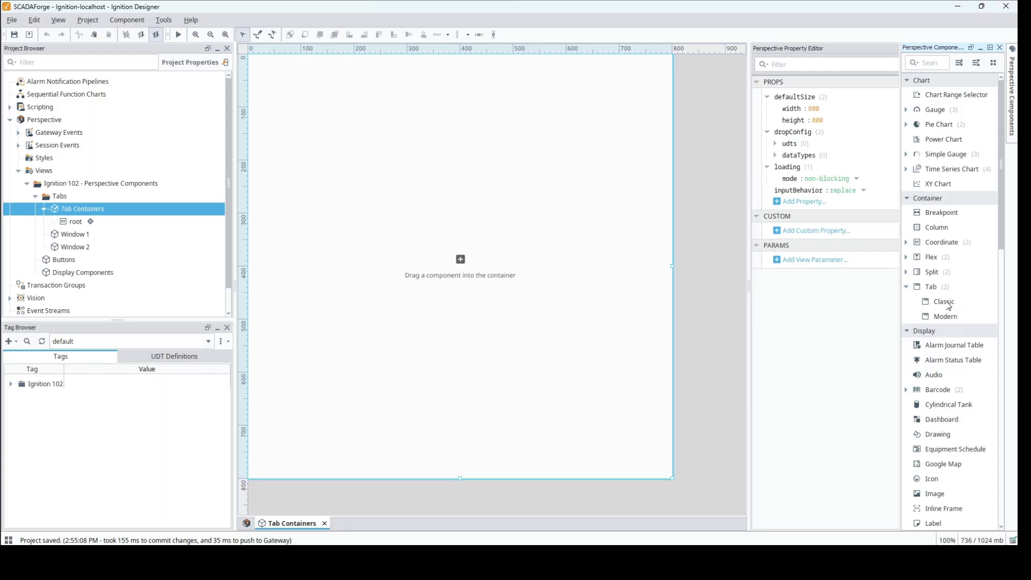
pyautogui.moveTo(951, 304); pyautogui.dragTo(438, 176)
pyautogui.moveTo(348, 146); pyautogui.dragTo(340, 128)
pyautogui.click(479, 35)
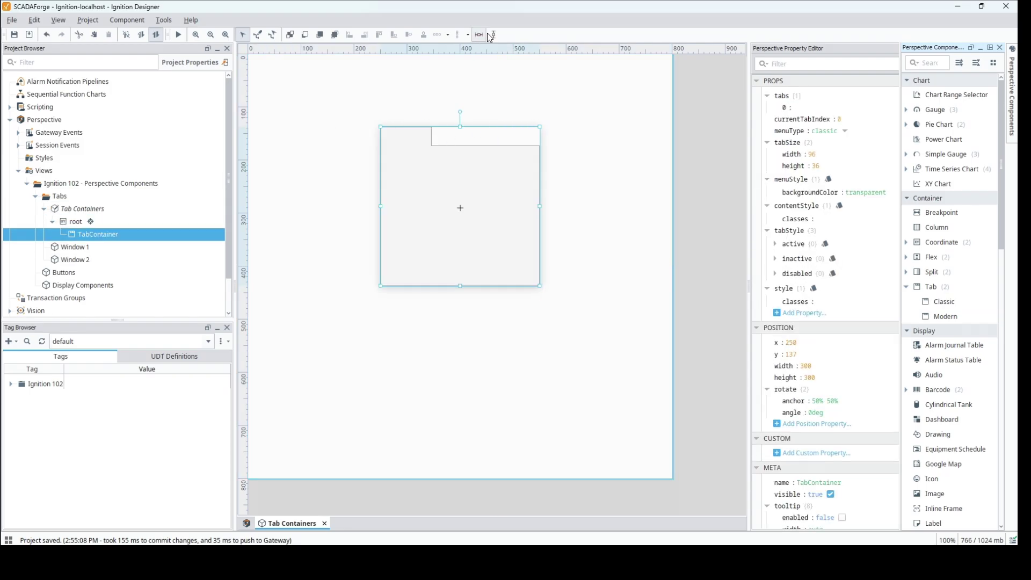
pyautogui.click(493, 35)
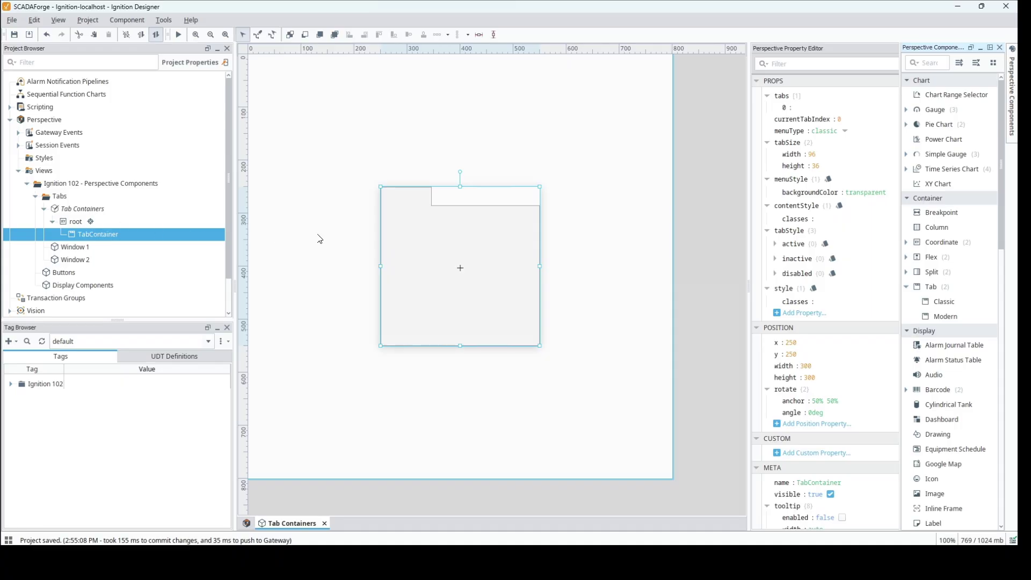
# - Deep-select the tab container to make its contents editable
pyautogui.doubleClick(453, 253)
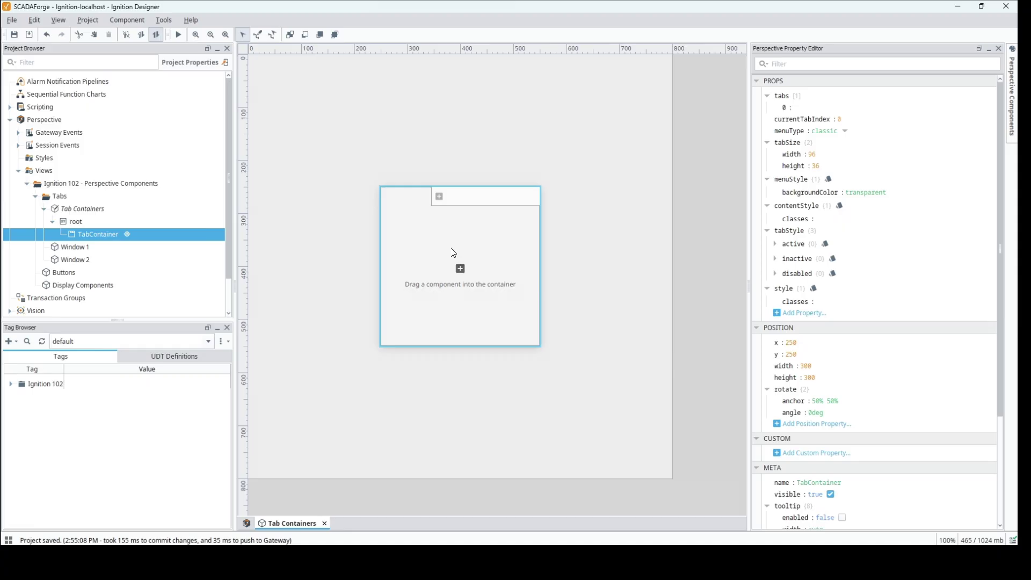
pyautogui.click(317, 241)
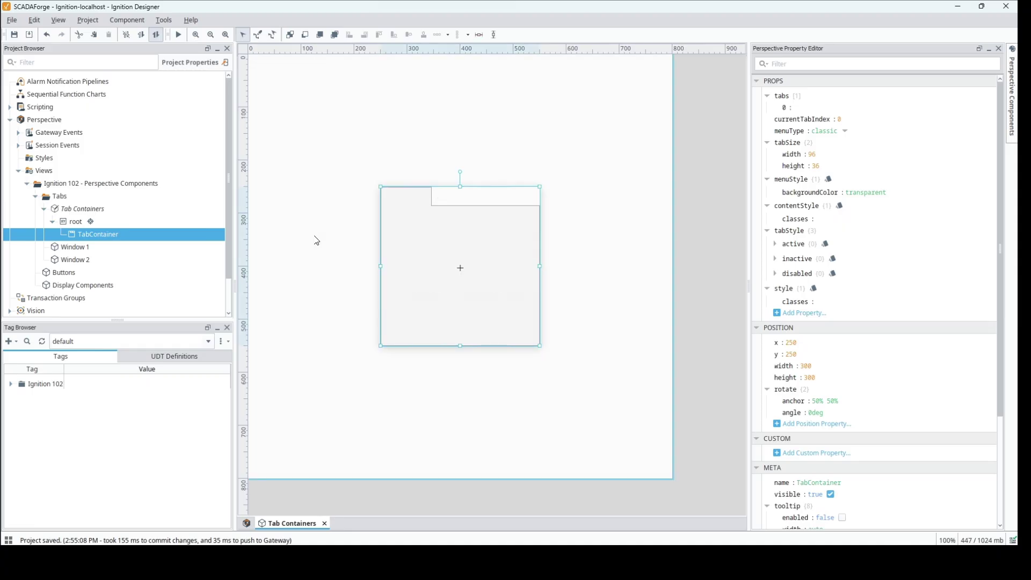
pyautogui.rightClick(110, 243)
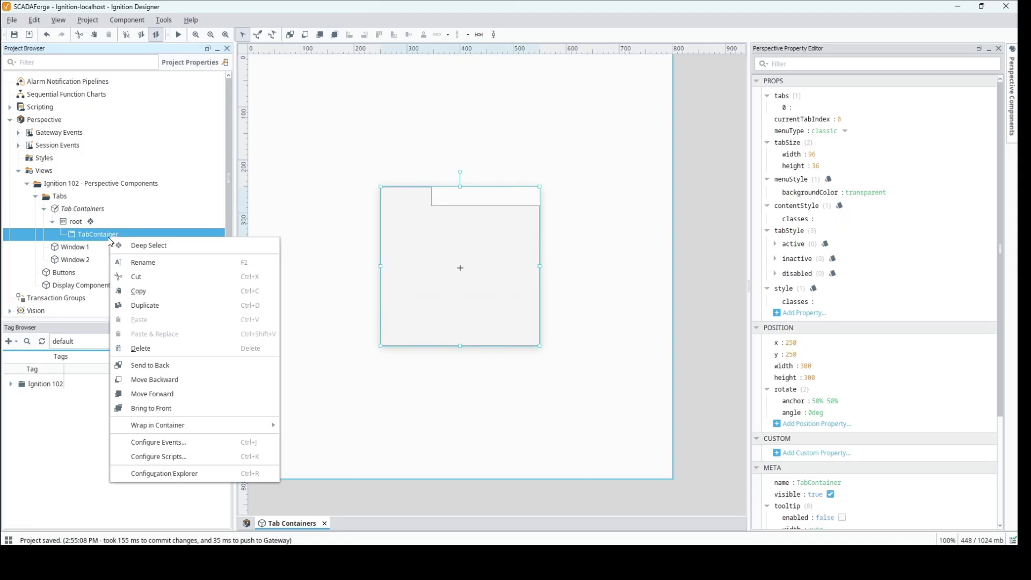
pyautogui.click(136, 248)
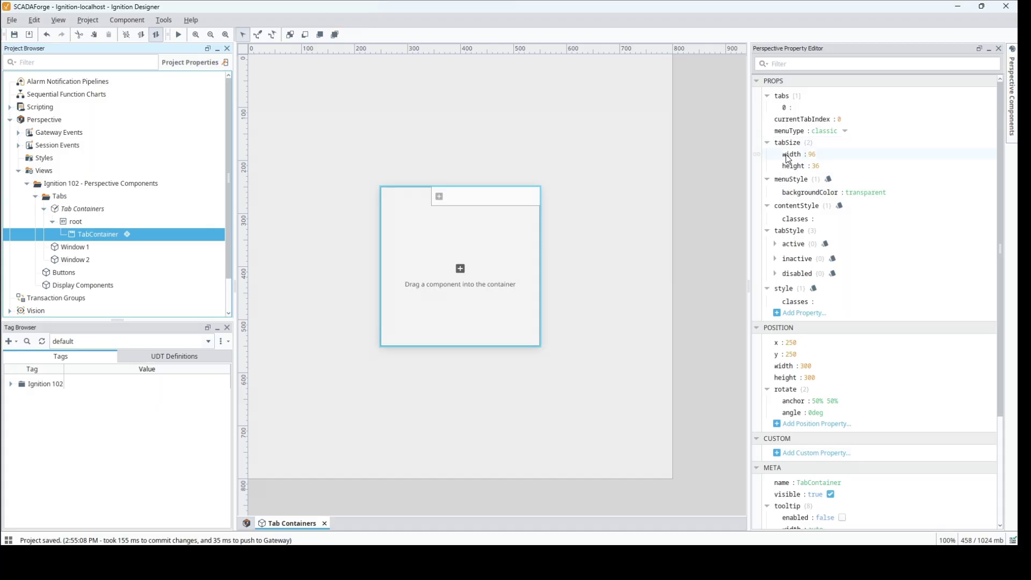
# - Add two more tabs to the tab container, one as a Value entry, and activate the first tab
pyautogui.click(808, 95)
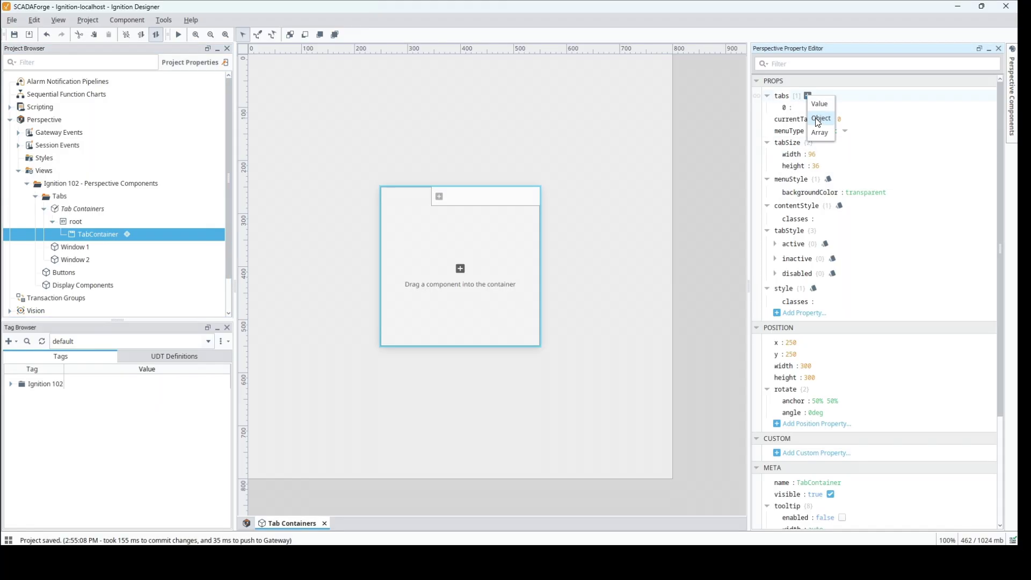
pyautogui.click(815, 108)
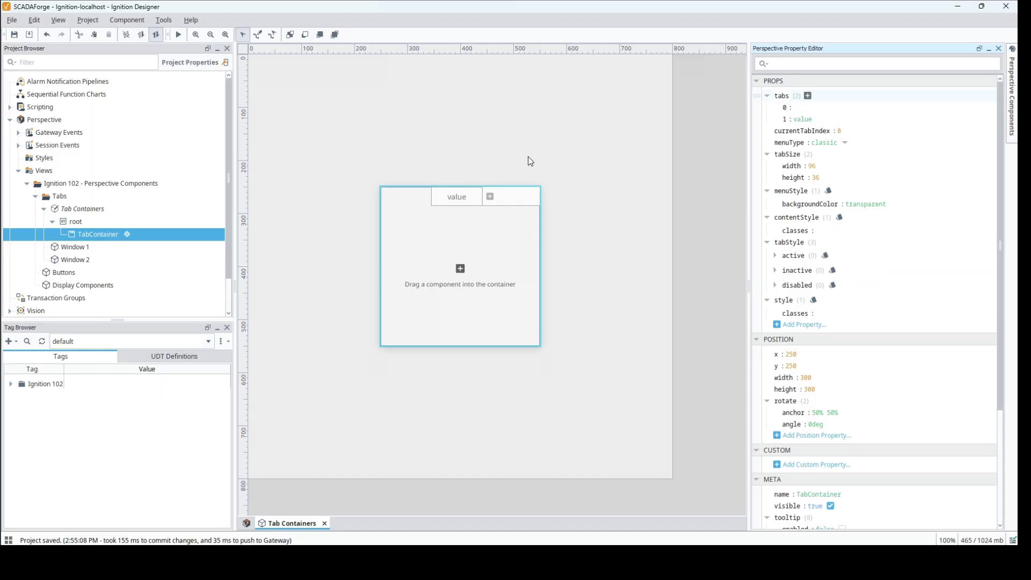
pyautogui.click(489, 199)
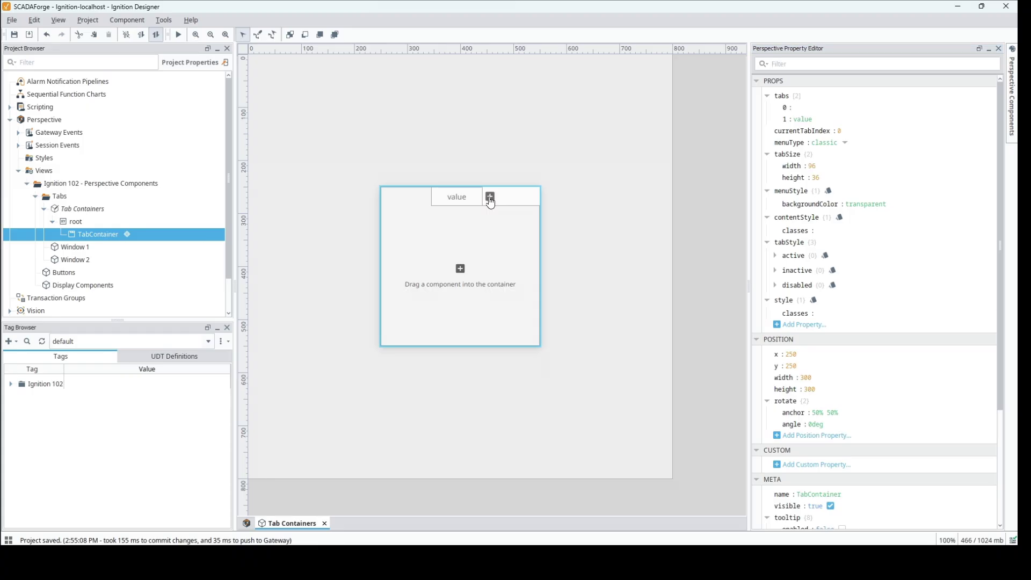
pyautogui.click(490, 197)
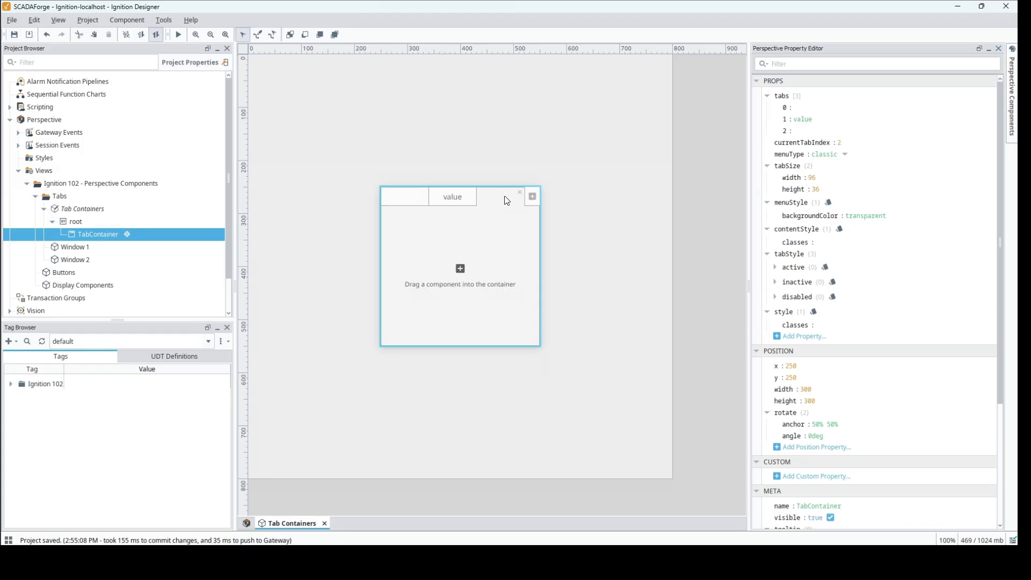
pyautogui.click(404, 203)
# - Name the three tabs Tab 1, Tab 2 and Tab 3
pyautogui.click(794, 107)
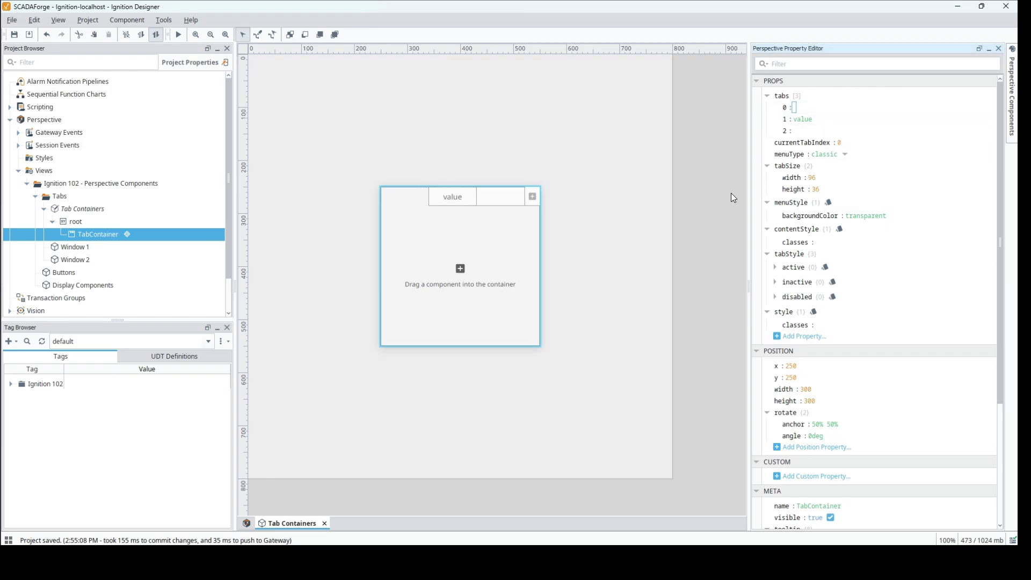
pyautogui.write('Tab 1')
pyautogui.click(801, 117)
pyautogui.write('Tab 2')
pyautogui.click(795, 131)
pyautogui.write('Tab 3')
# - Switch the tab container's menuType to modern and back to classic
pyautogui.click(827, 154)
pyautogui.click(846, 155)
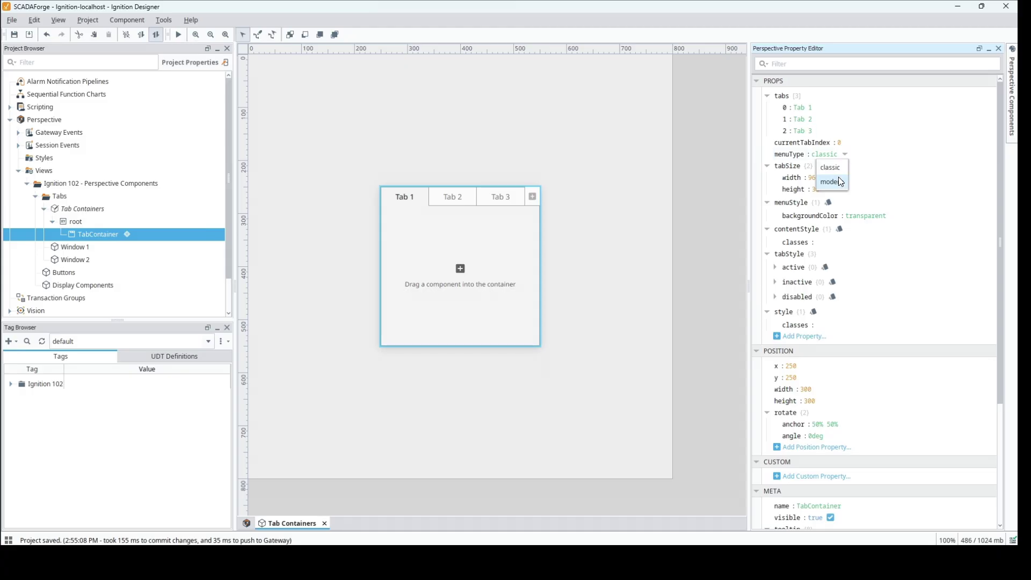
pyautogui.click(832, 181)
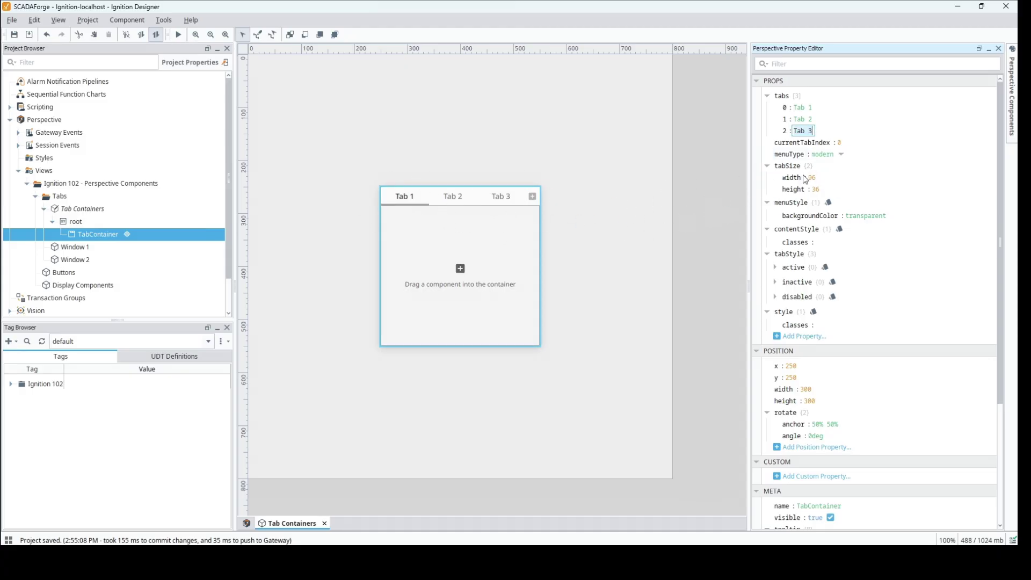
pyautogui.click(842, 155)
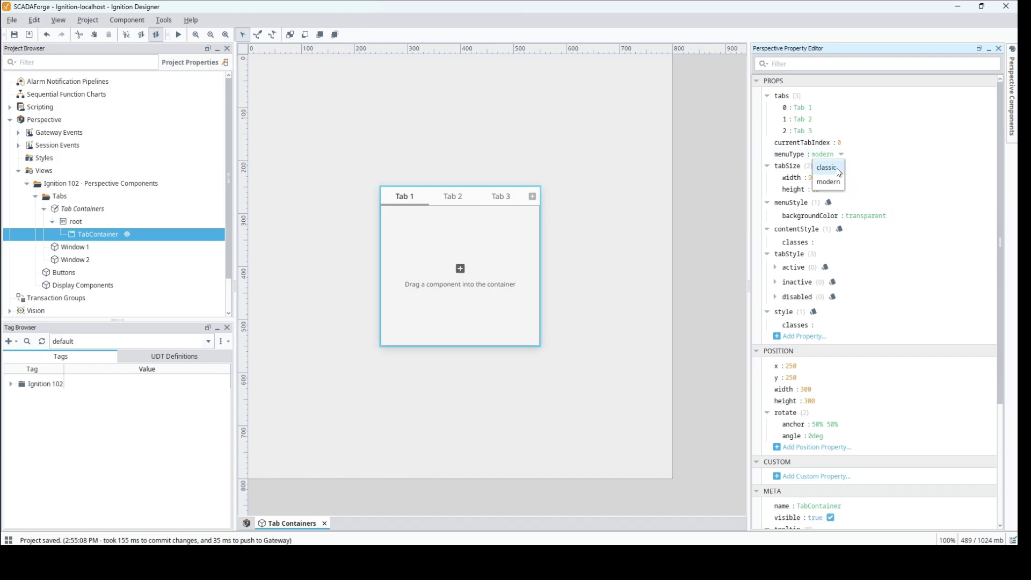
pyautogui.click(833, 169)
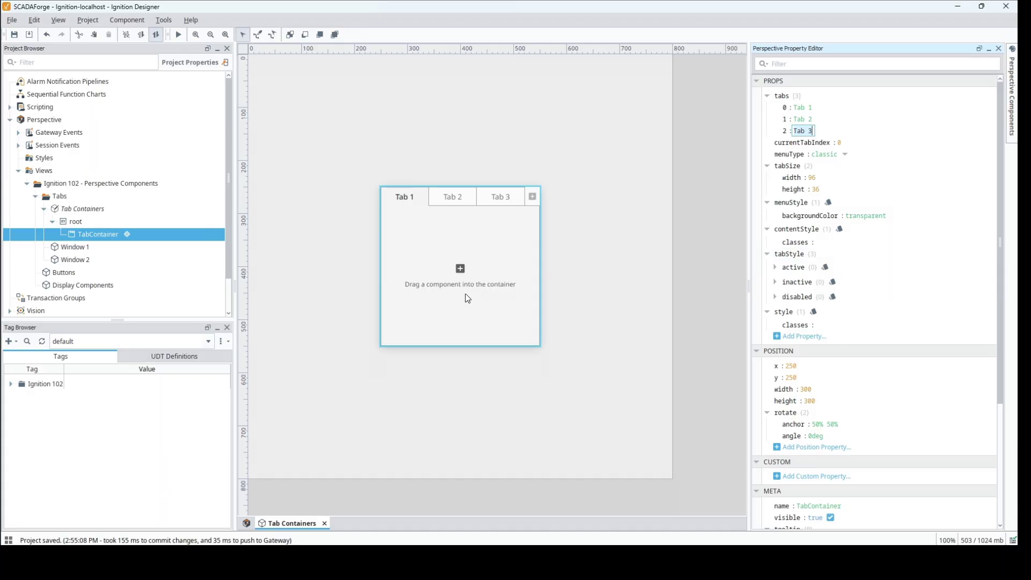
# - Add a Label component to Tab 1 and set its style's text alignment to center
pyautogui.click(1012, 105)
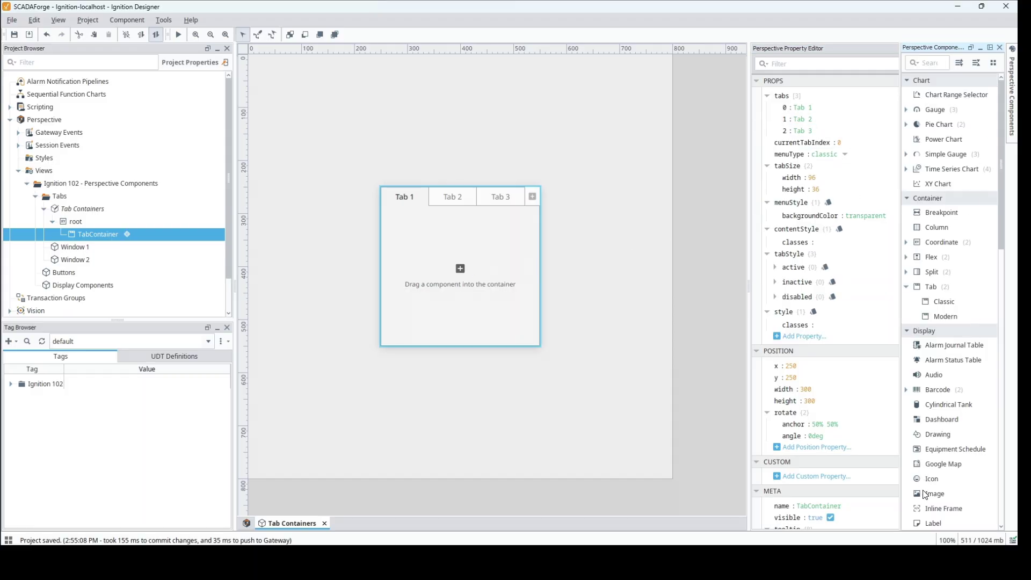
pyautogui.moveTo(935, 524); pyautogui.dragTo(439, 259)
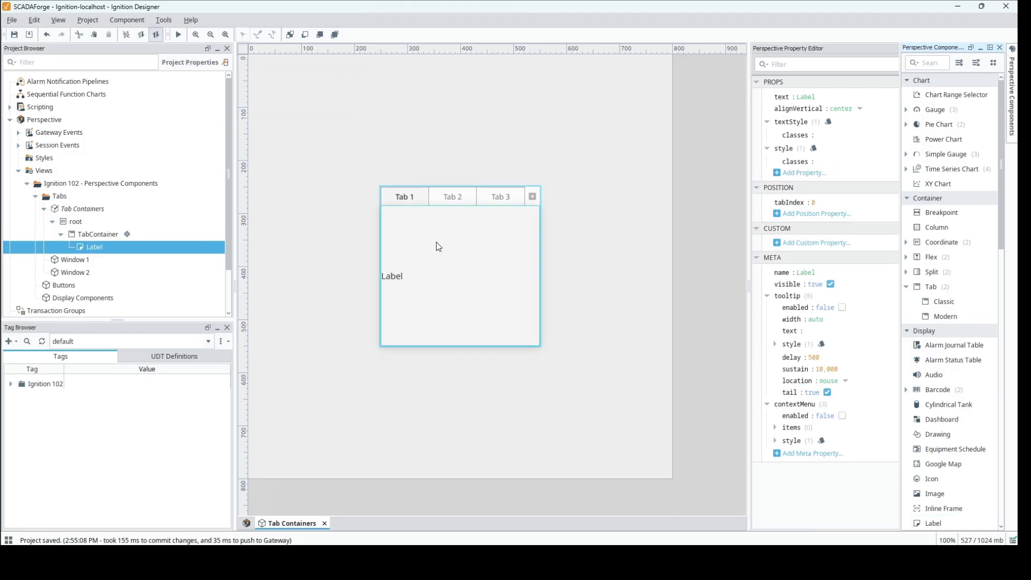
pyautogui.click(813, 148)
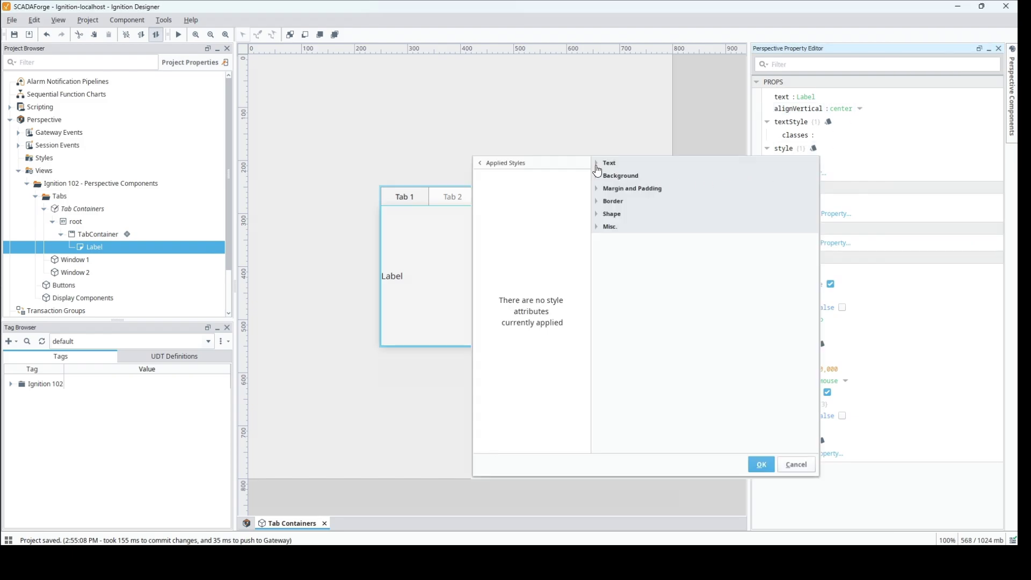
pyautogui.click(597, 167)
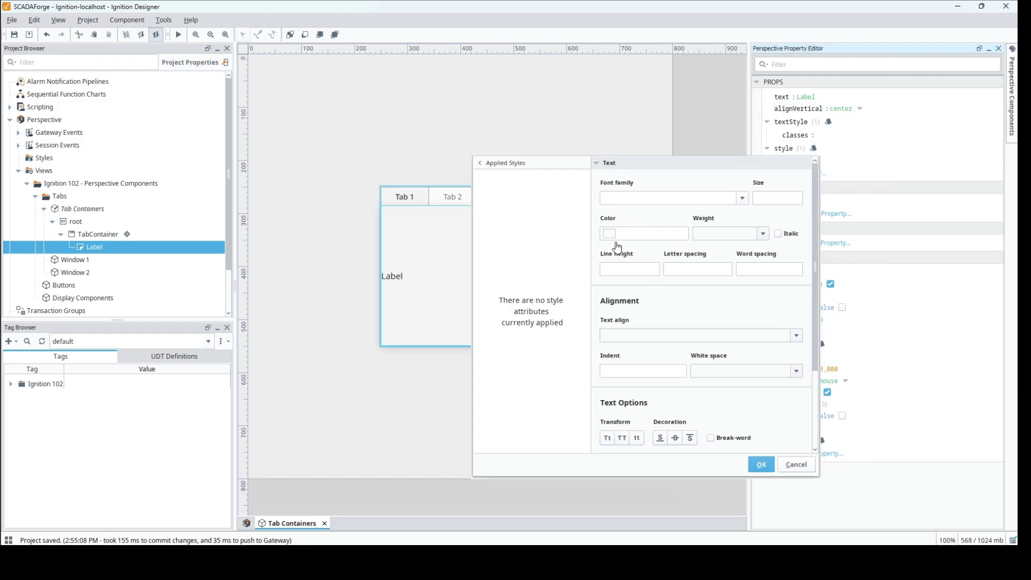
pyautogui.click(798, 337)
pyautogui.click(685, 396)
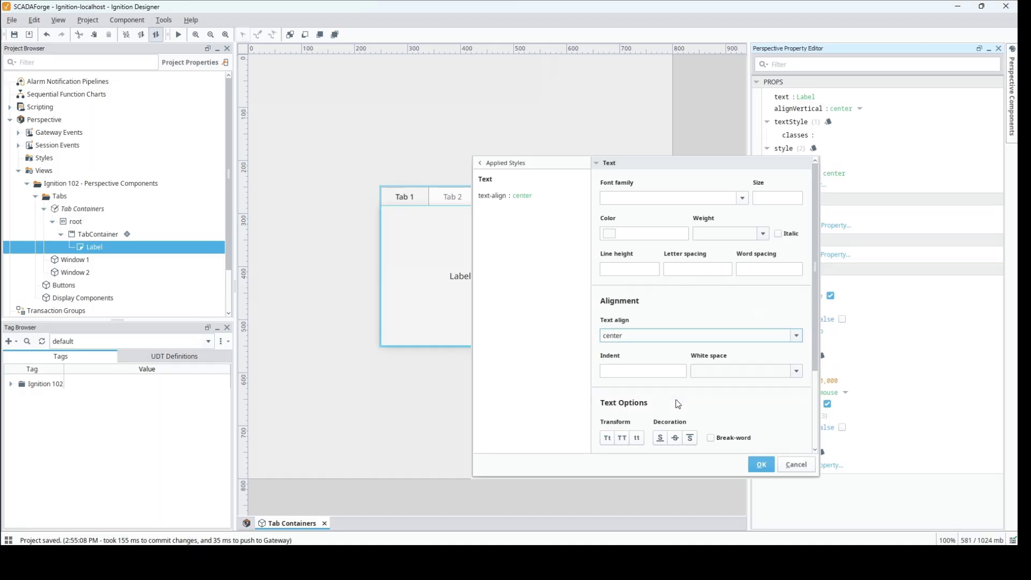
pyautogui.click(759, 465)
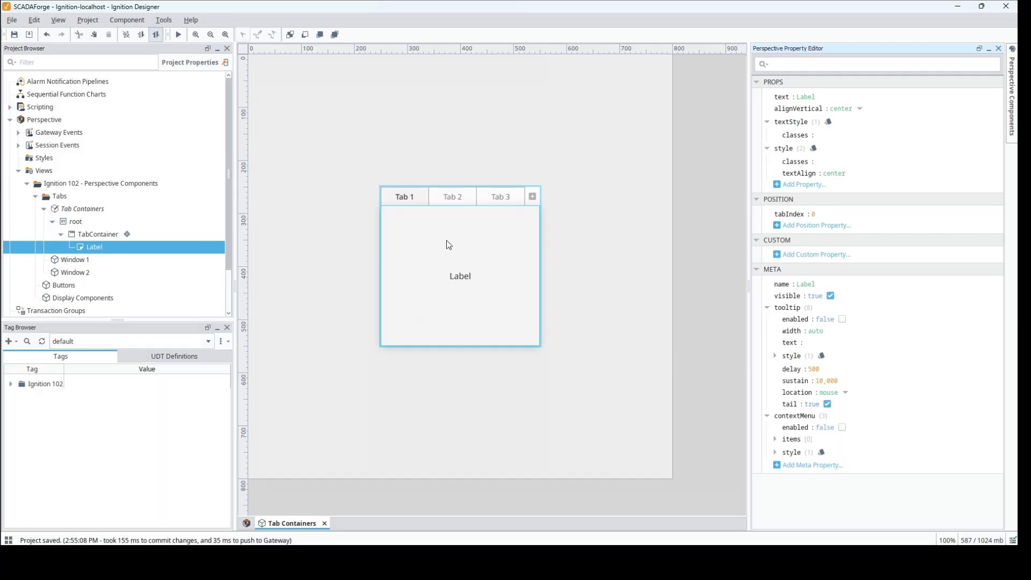
# - Browse the Perspective components and search them for "view"
pyautogui.click(1012, 113)
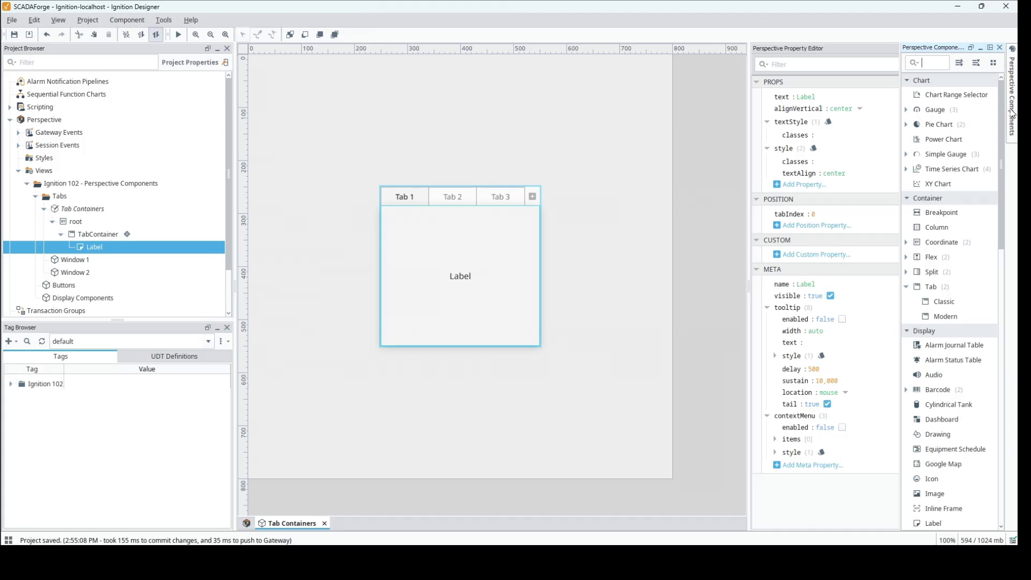
pyautogui.click(1012, 113)
pyautogui.click(1011, 112)
pyautogui.scroll(-5, 963, 285)
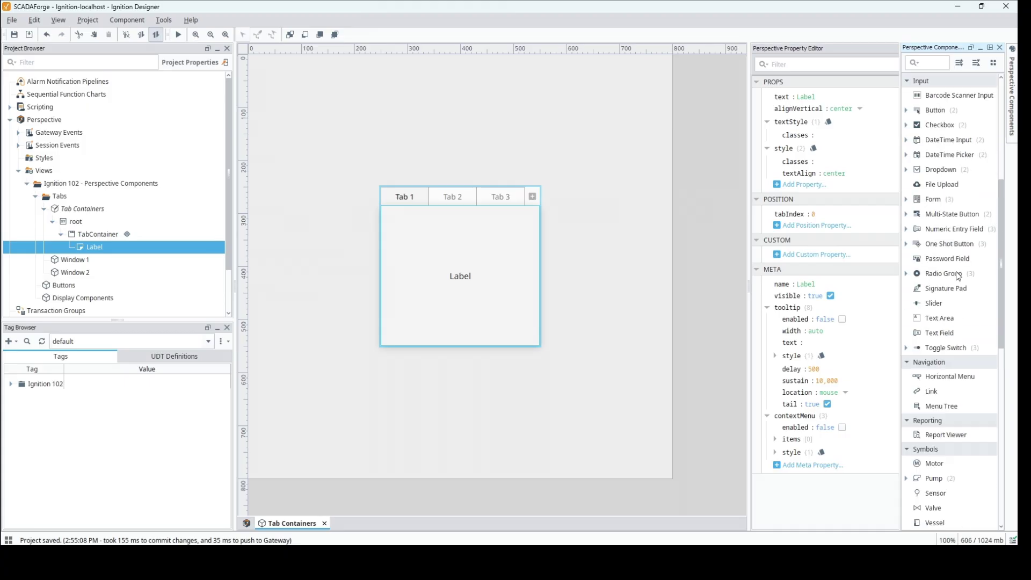
pyautogui.scroll(3, 965, 270)
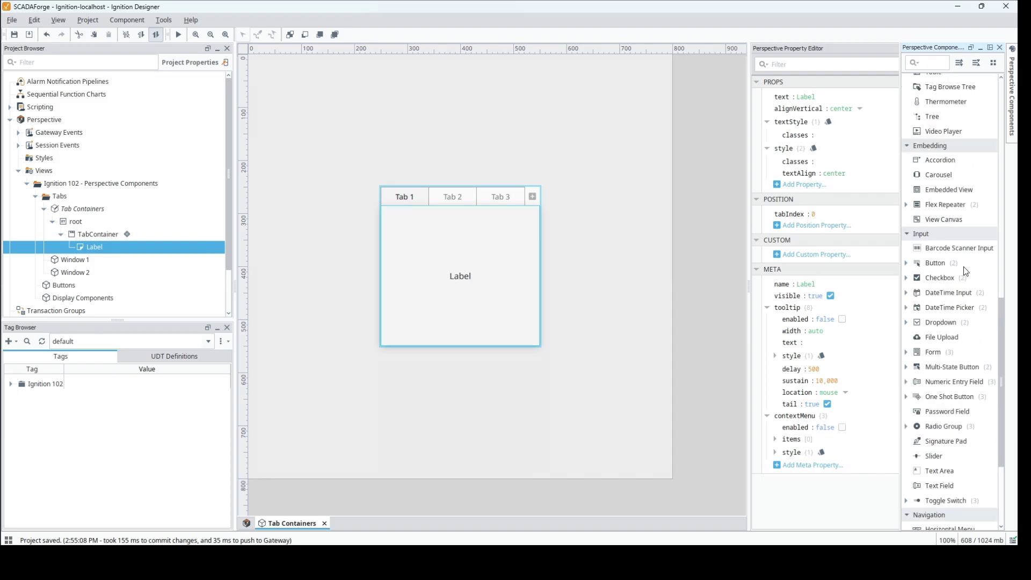
pyautogui.scroll(6, 965, 272)
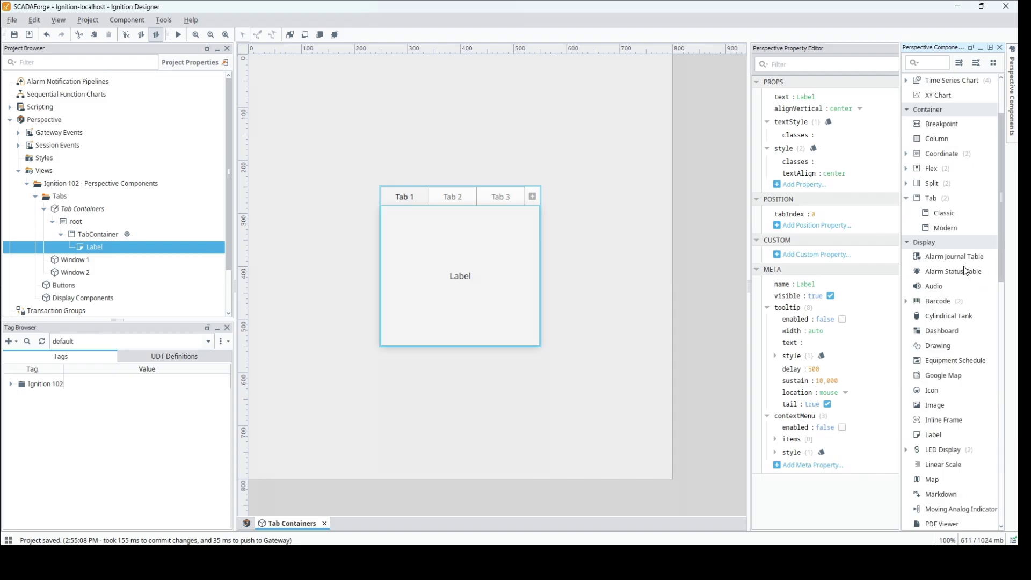
pyautogui.click(937, 63)
pyautogui.write('view')
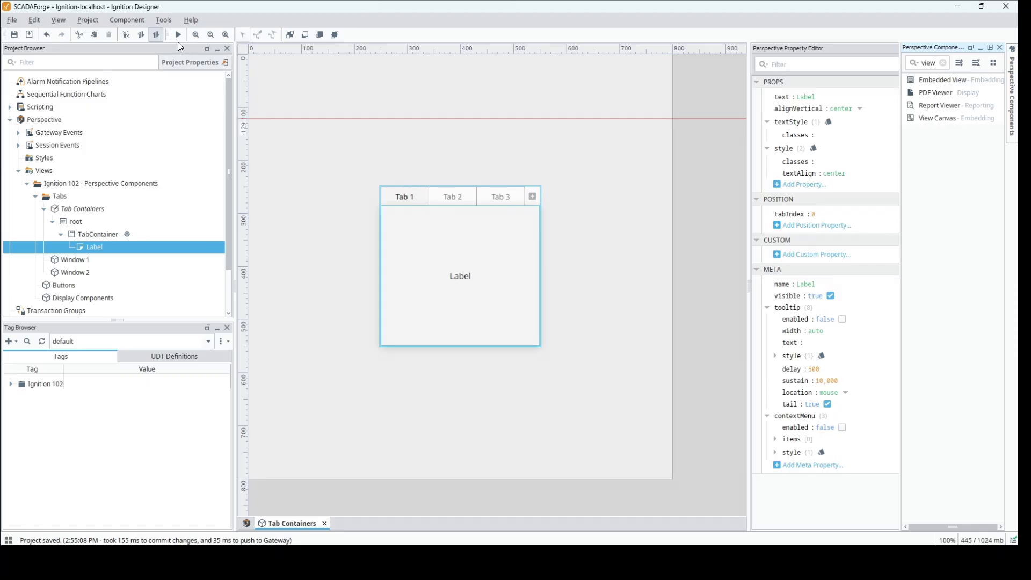
# - Place a Label component inside Tab 2 of the tab container
pyautogui.click(448, 198)
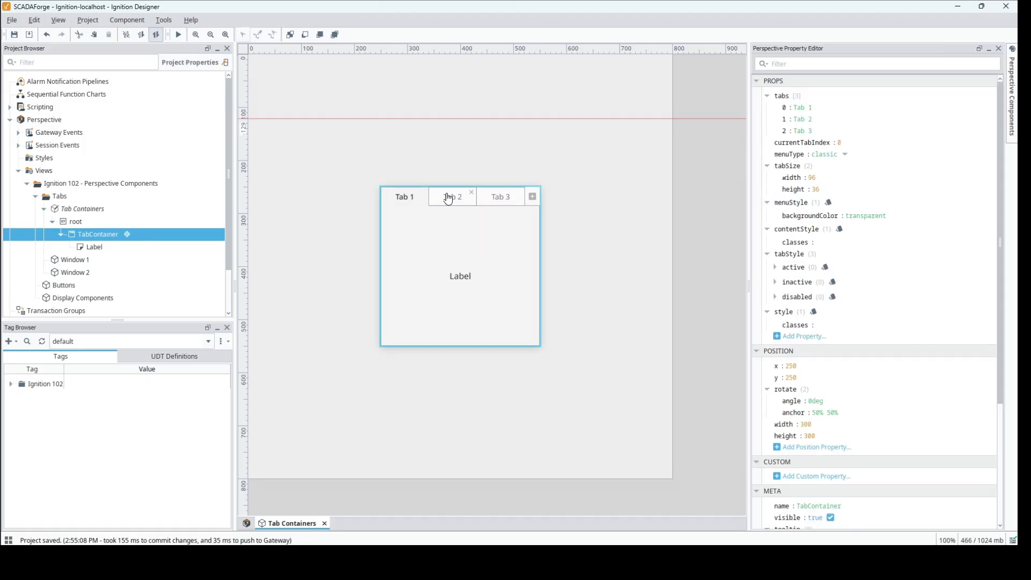
pyautogui.click(449, 200)
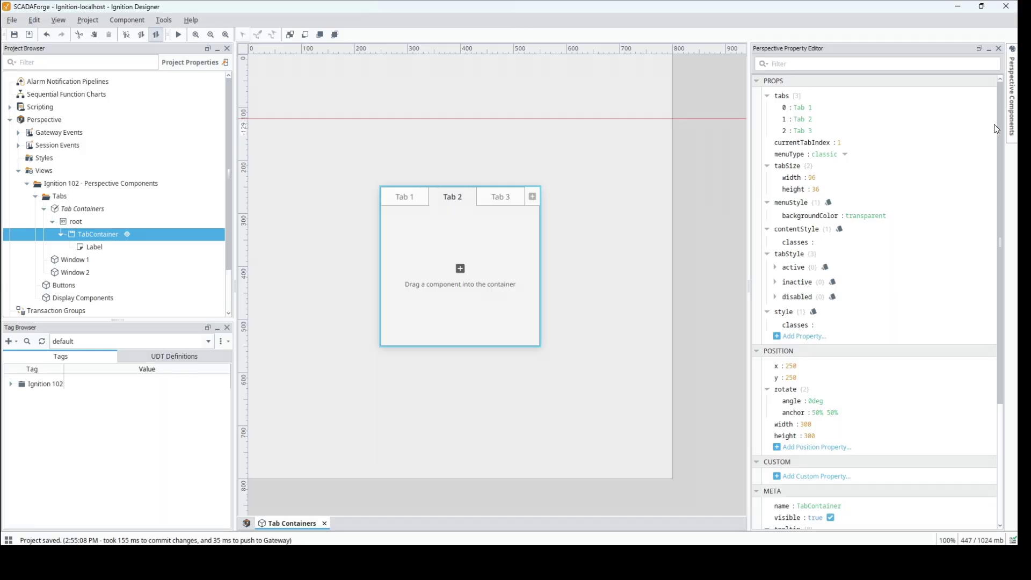
pyautogui.click(1009, 112)
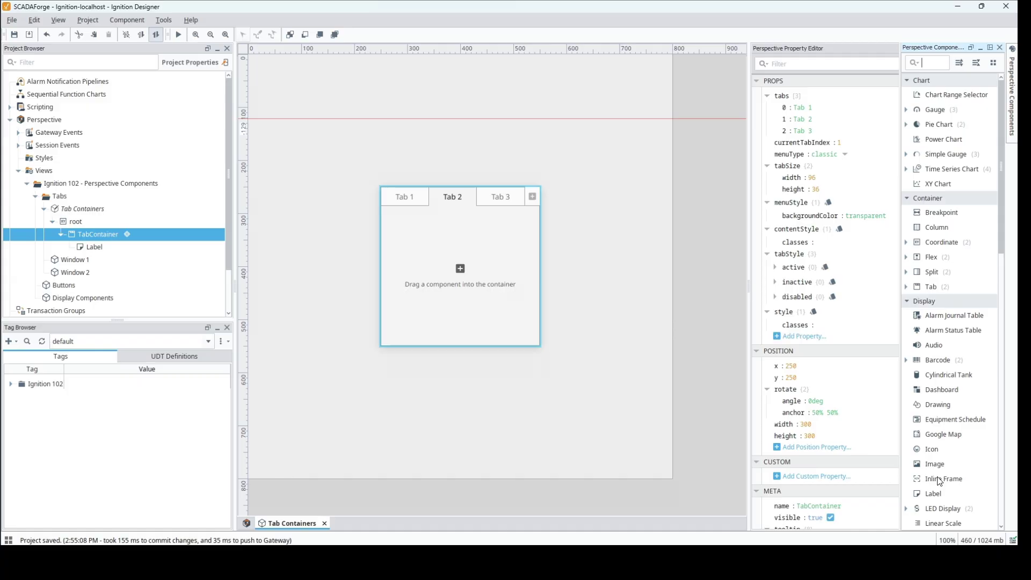
pyautogui.moveTo(919, 495); pyautogui.dragTo(441, 249)
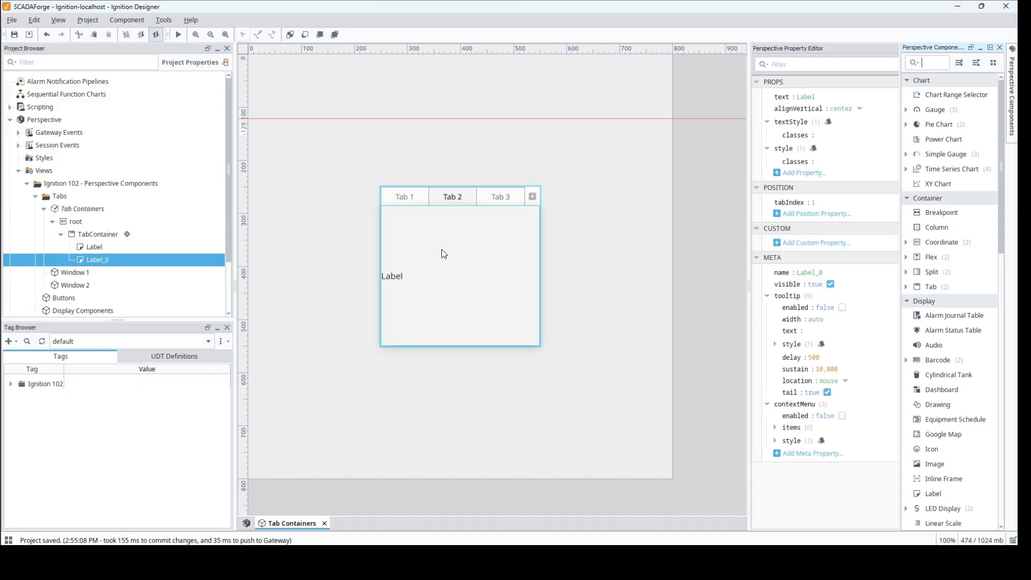
# - Set the text align style of the Tab 2 label to center
pyautogui.click(814, 149)
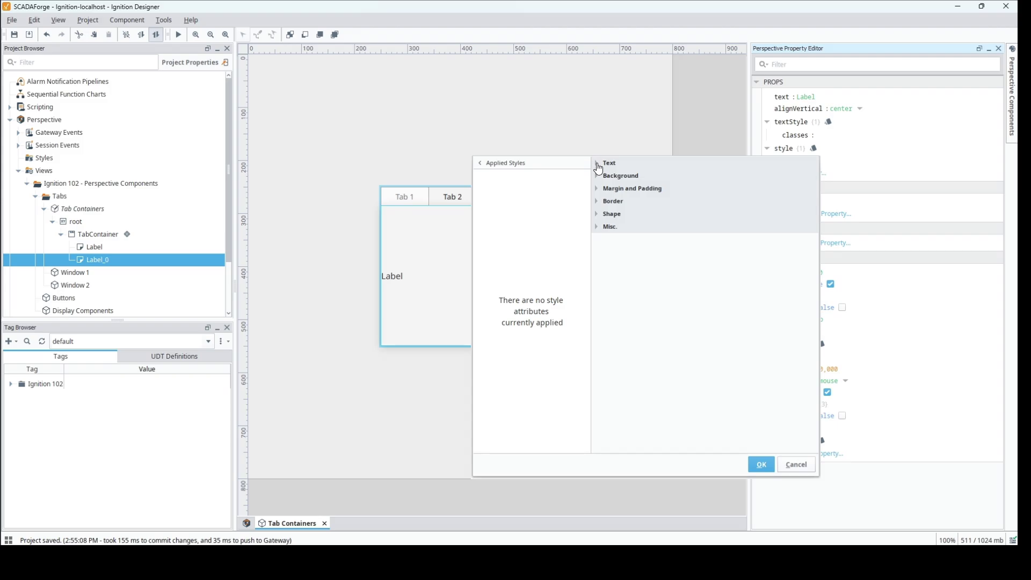
pyautogui.click(598, 162)
pyautogui.click(798, 337)
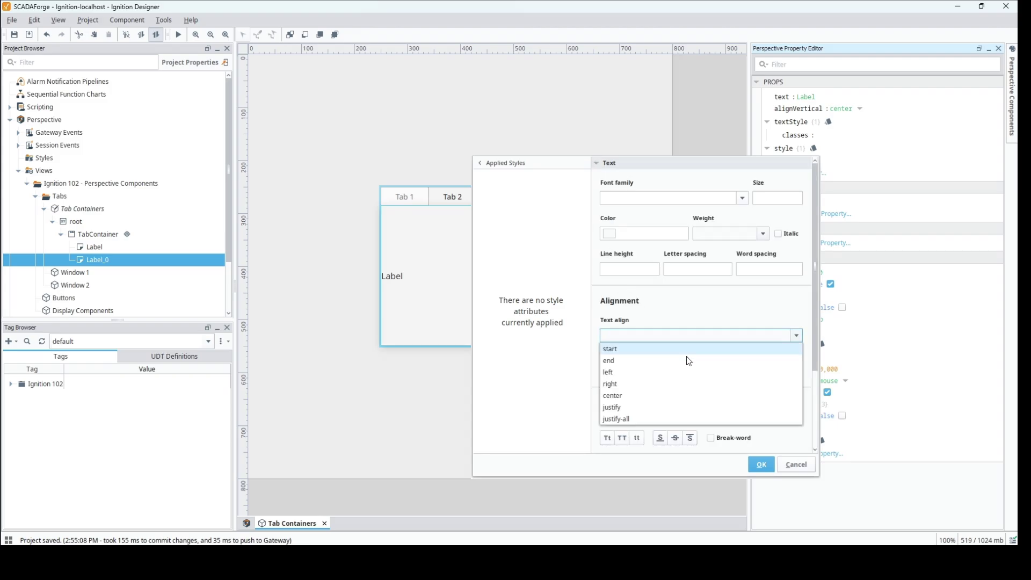
pyautogui.click(642, 396)
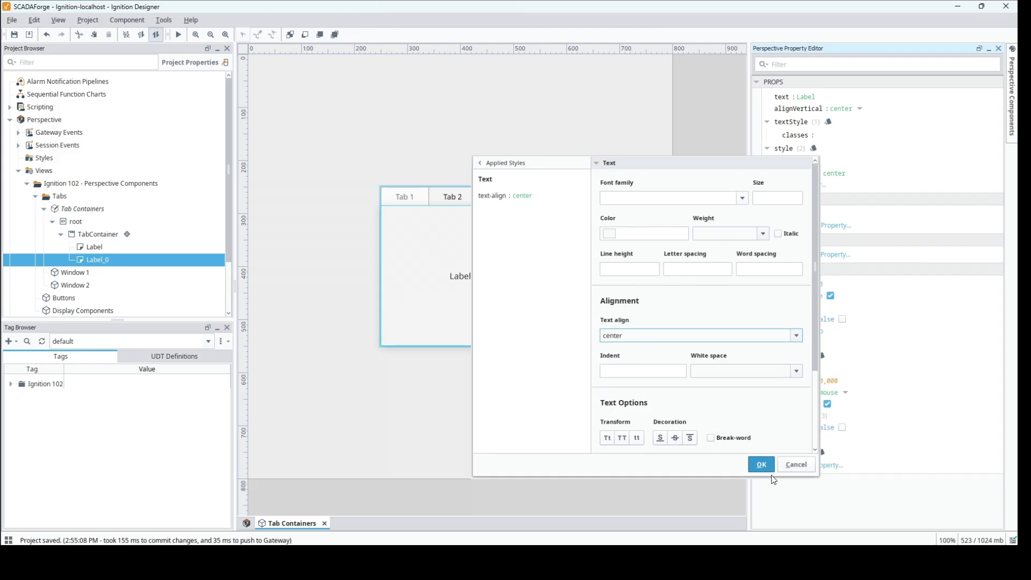
pyautogui.click(761, 464)
# - Place a Label component inside Tab 3 of the tab container
pyautogui.click(499, 203)
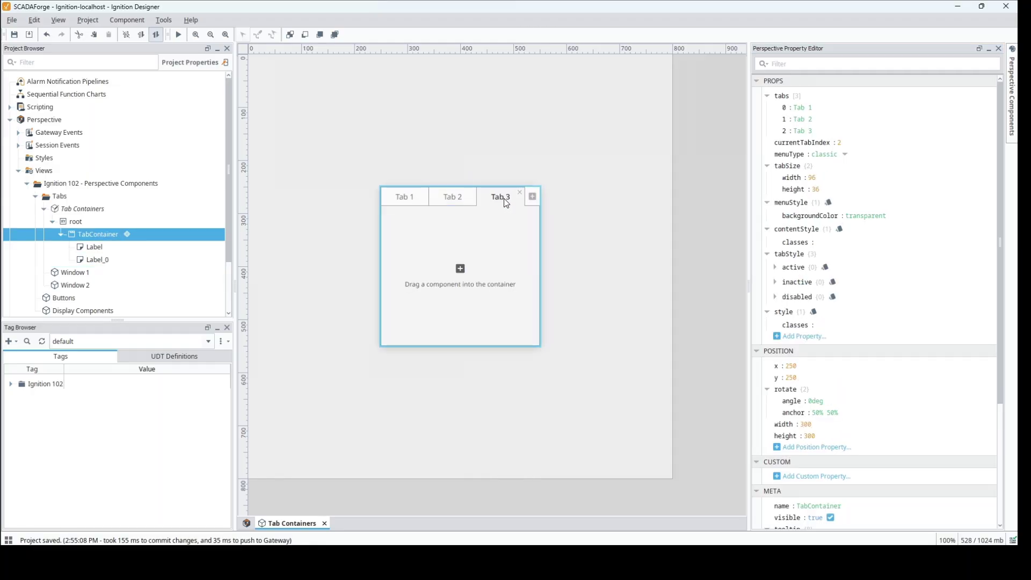
pyautogui.click(1012, 100)
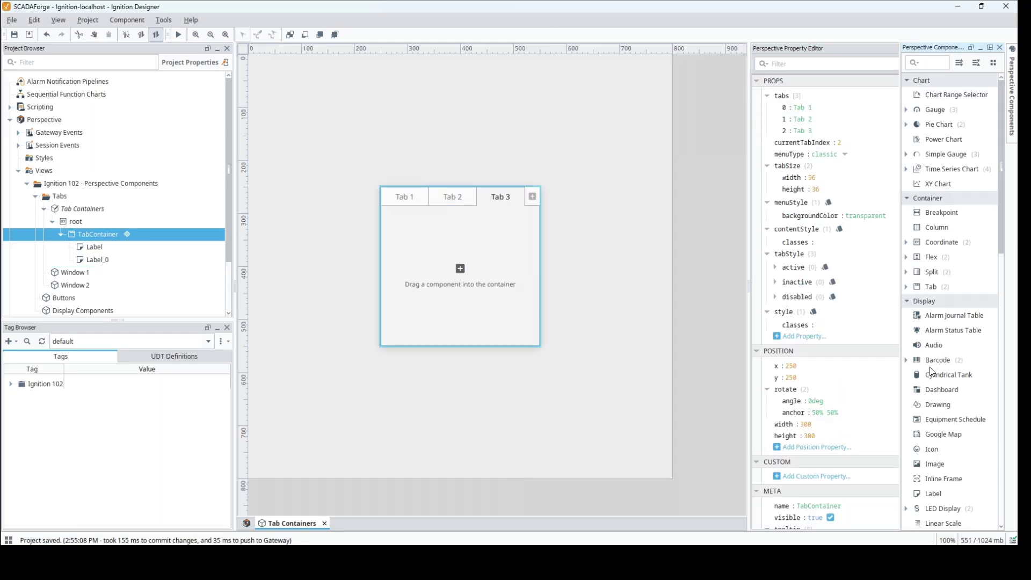
pyautogui.moveTo(933, 493); pyautogui.dragTo(598, 361)
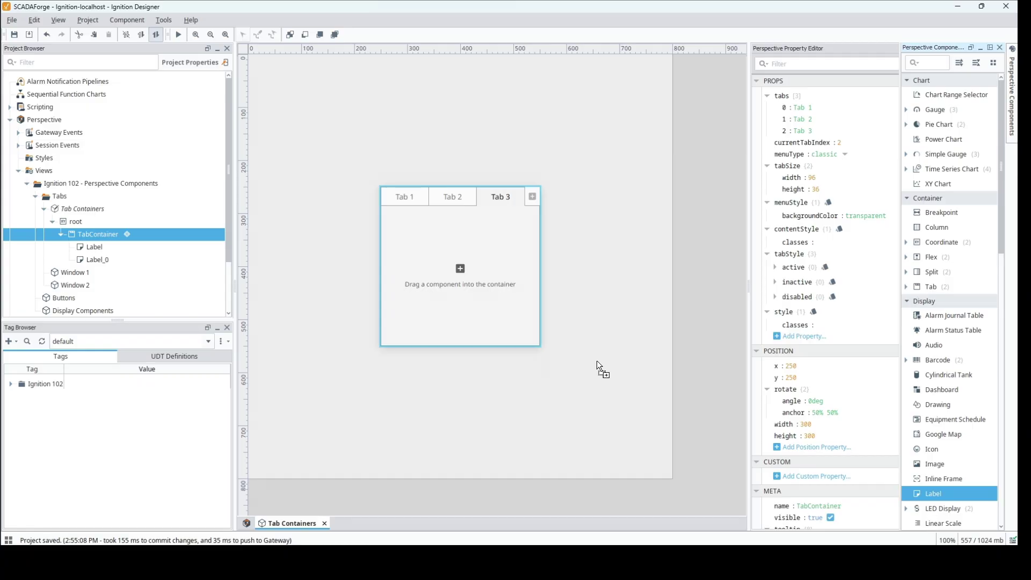
pyautogui.moveTo(446, 256); pyautogui.dragTo(446, 255)
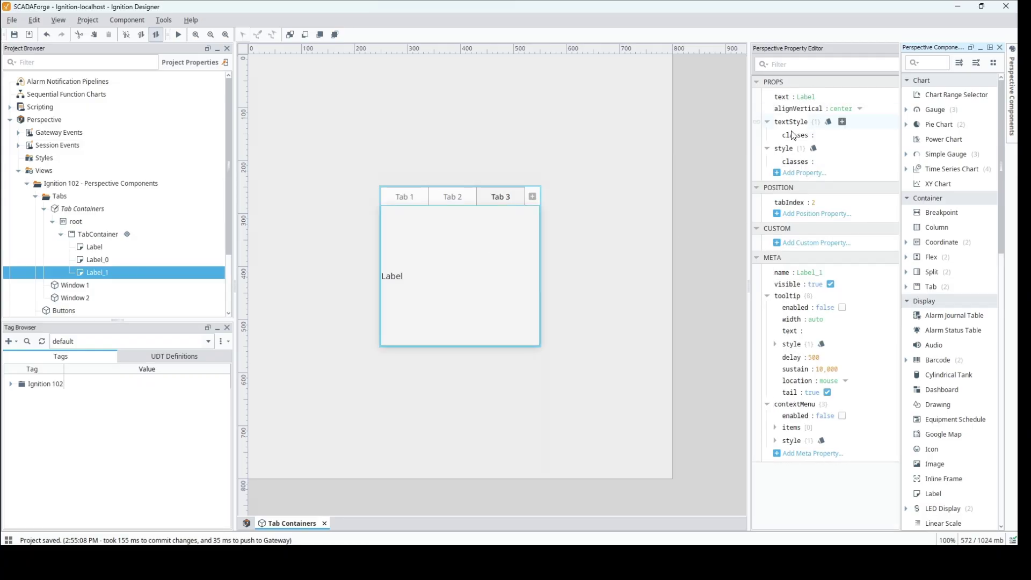
# - Set the text align style of the Tab 3 label to center
pyautogui.click(813, 148)
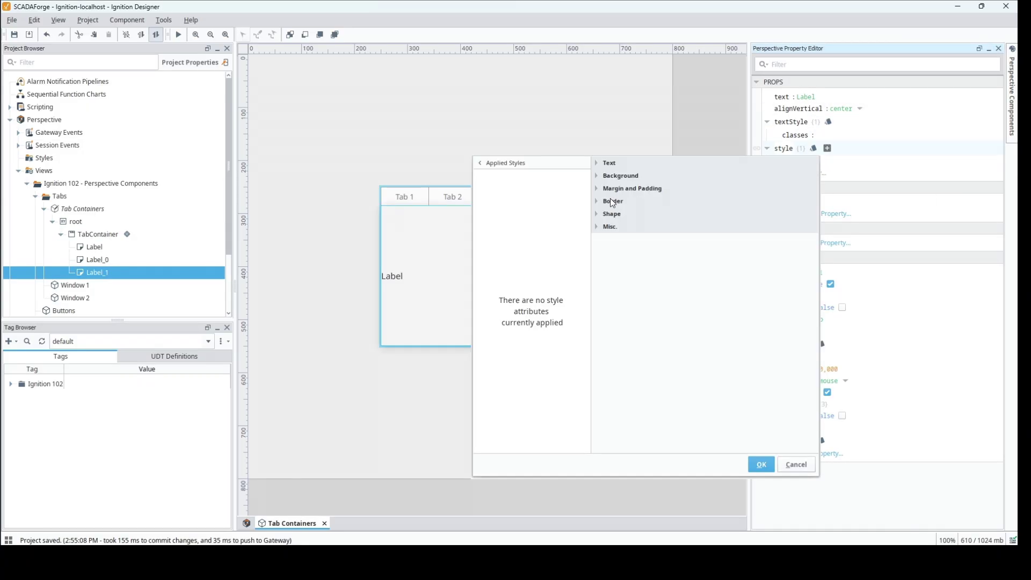
pyautogui.click(593, 164)
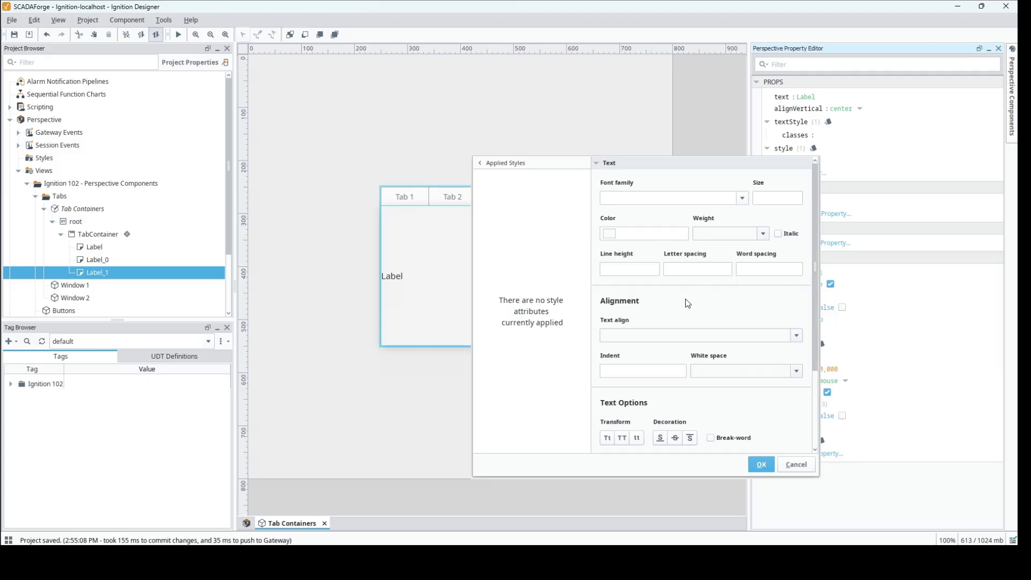
pyautogui.click(795, 334)
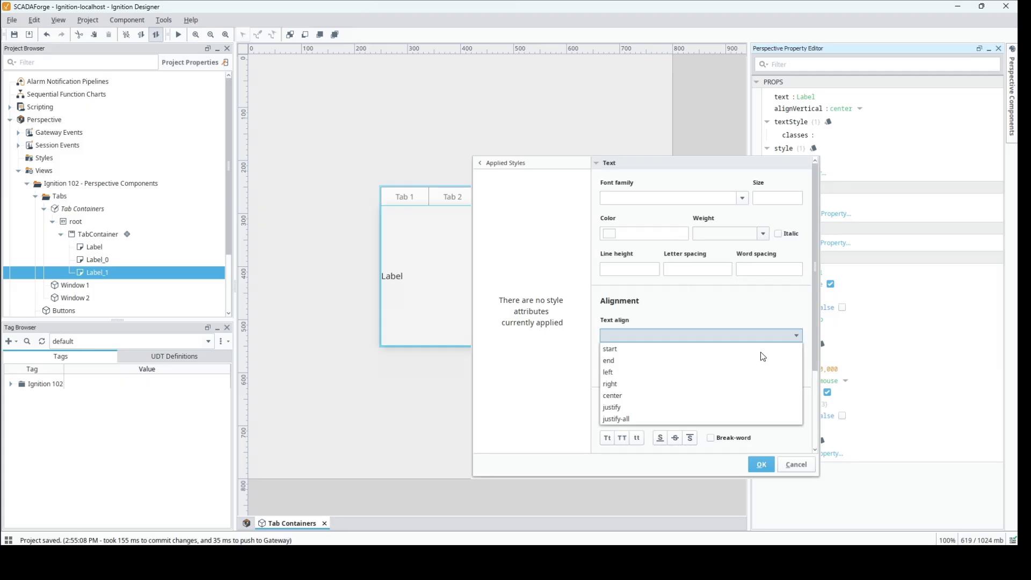
pyautogui.click(694, 397)
pyautogui.click(770, 467)
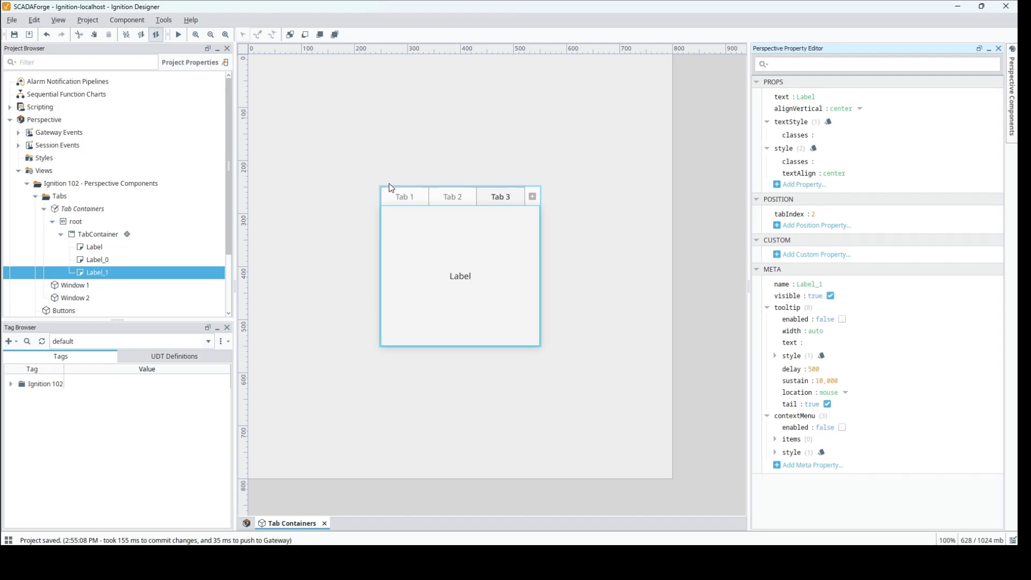
# - Set the text property of the label in Tab 1 to "Tab 1"
pyautogui.click(405, 198)
pyautogui.click(94, 248)
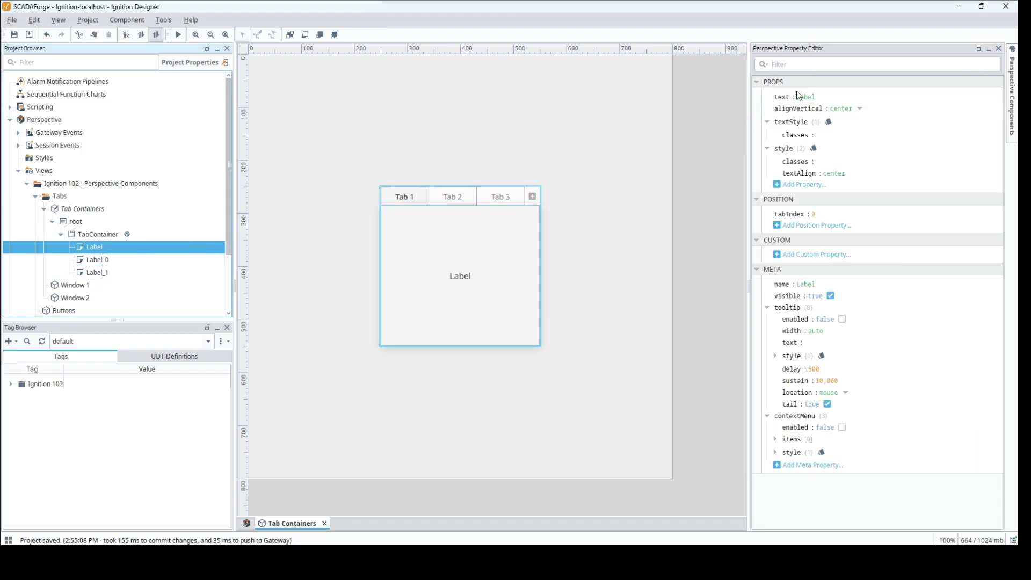
pyautogui.click(813, 98)
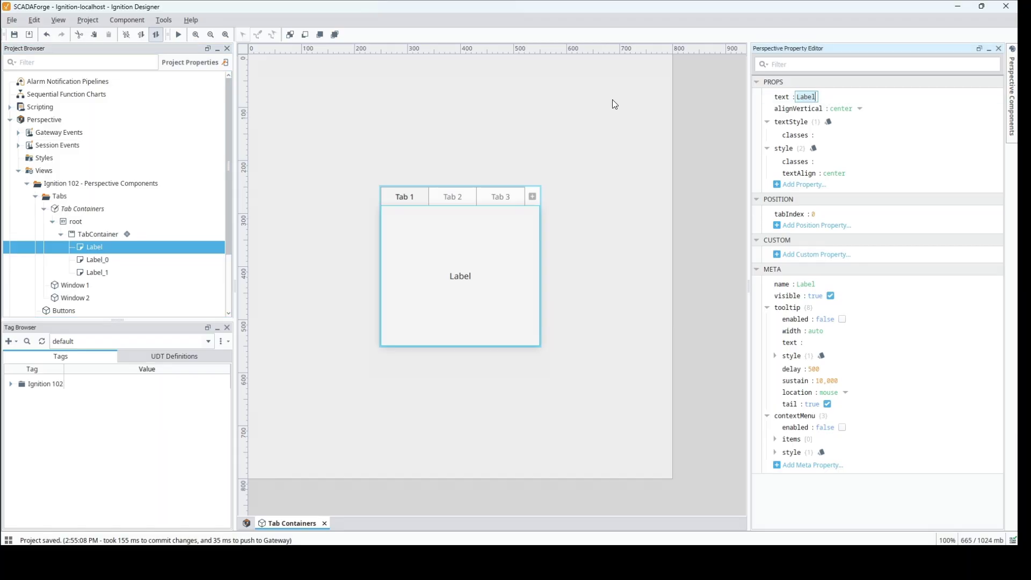
pyautogui.write('Tab 1')
pyautogui.press('Return')
# - Set the text of the label in Tab 2 to "Tab 2" and of the label in Tab 3 to "Tab 3"
pyautogui.click(438, 193)
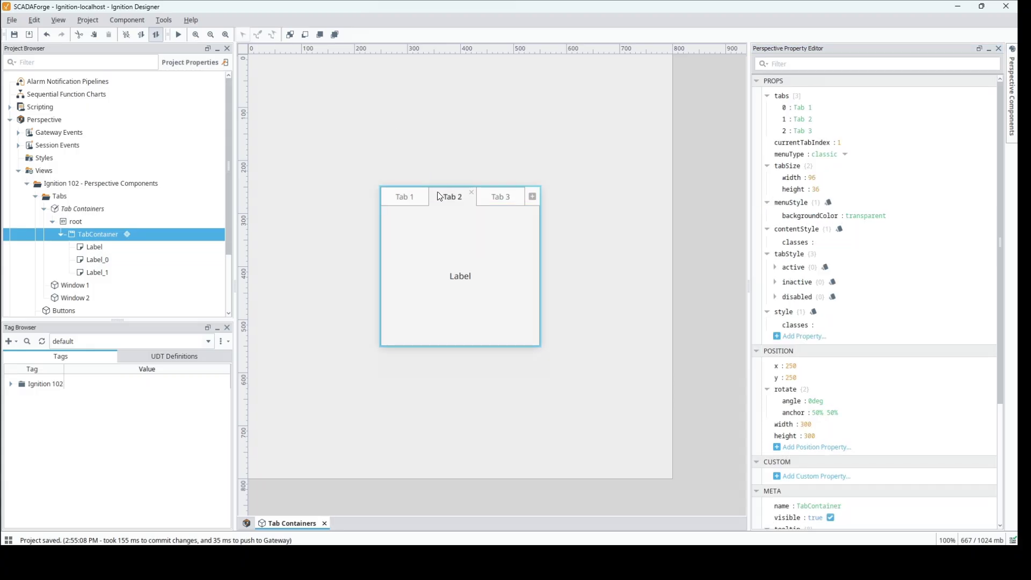
pyautogui.click(457, 265)
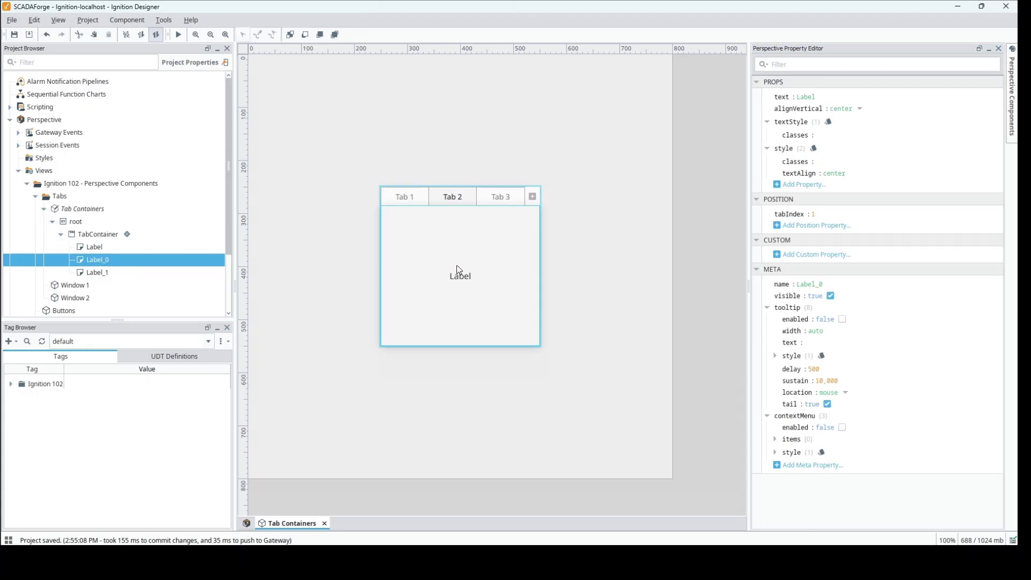
pyautogui.click(809, 96)
pyautogui.write('Tab 2')
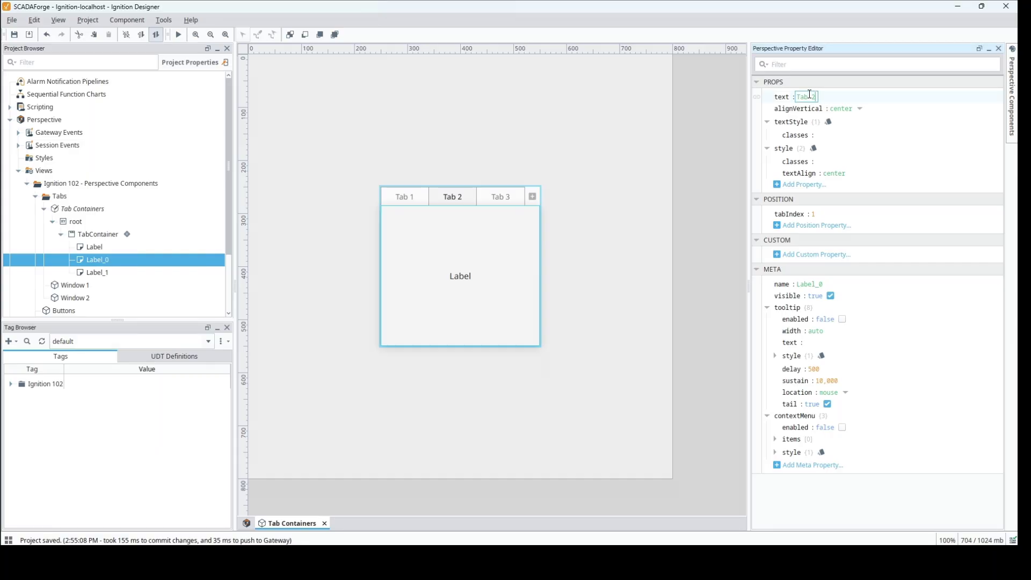
pyautogui.click(92, 274)
pyautogui.click(807, 97)
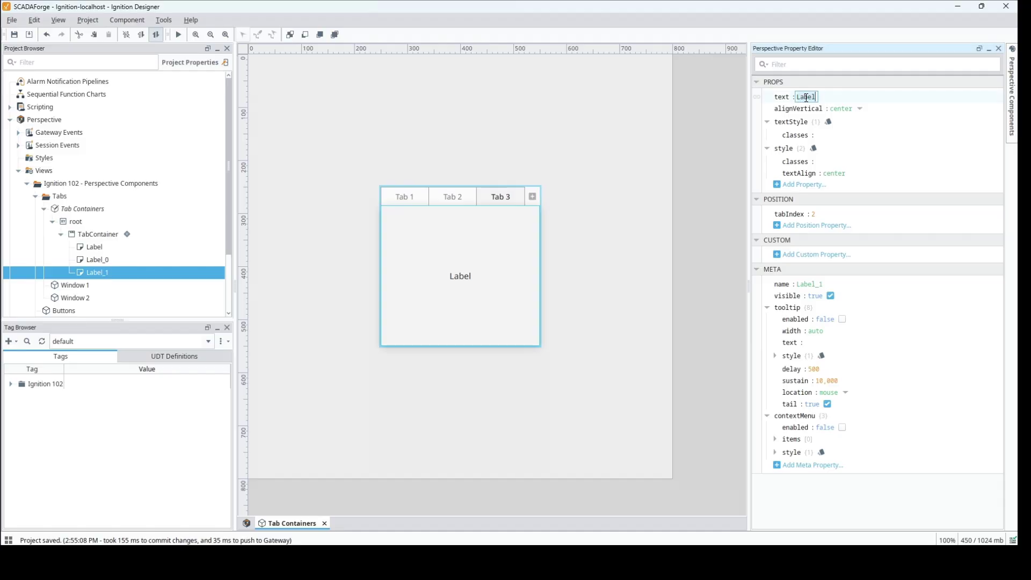
pyautogui.write('Tab 3')
# - Preview the view and switch between the three tabs to check their labels and the container's currentTabIndex property
pyautogui.click(174, 34)
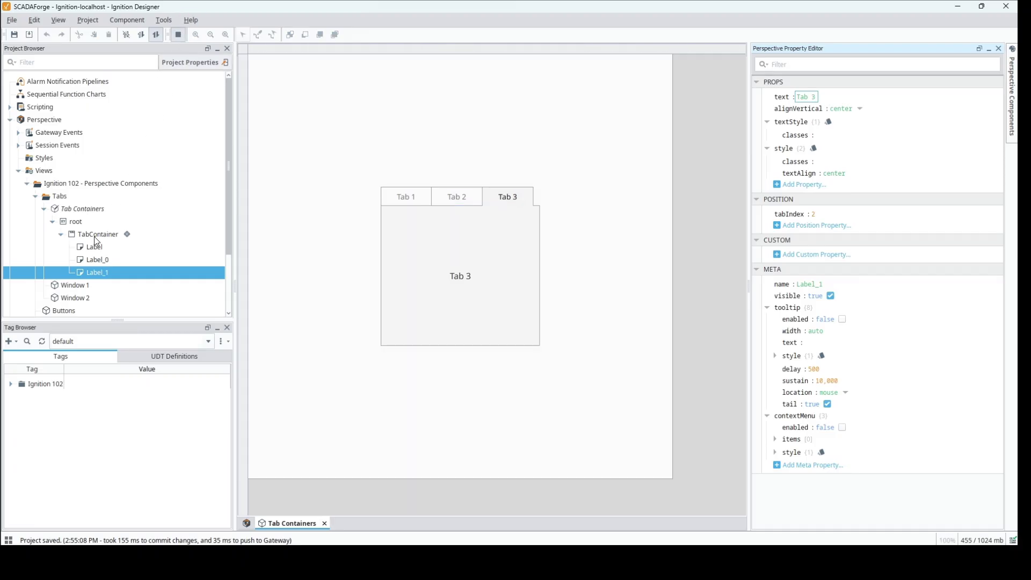
pyautogui.click(95, 237)
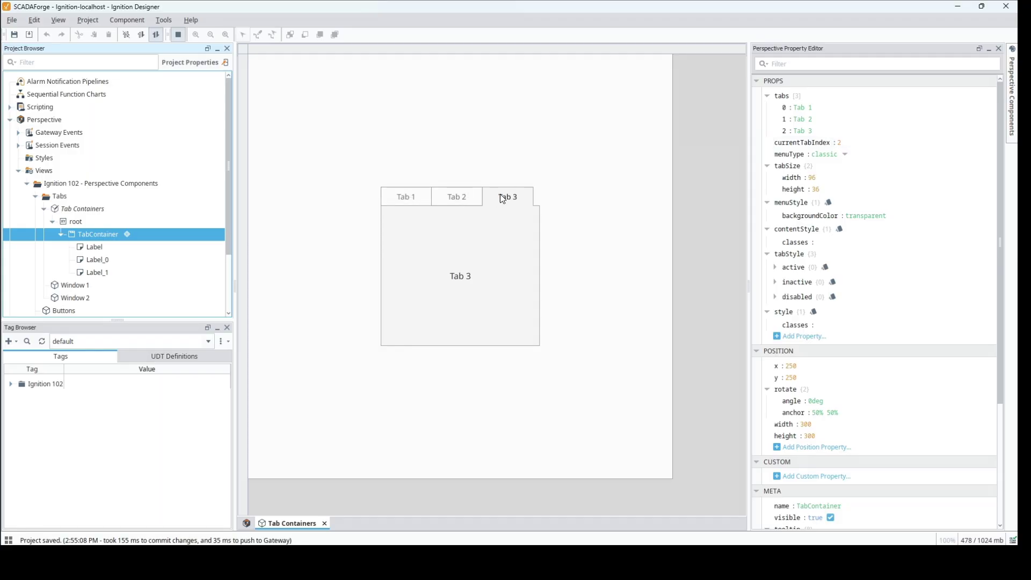
pyautogui.click(451, 198)
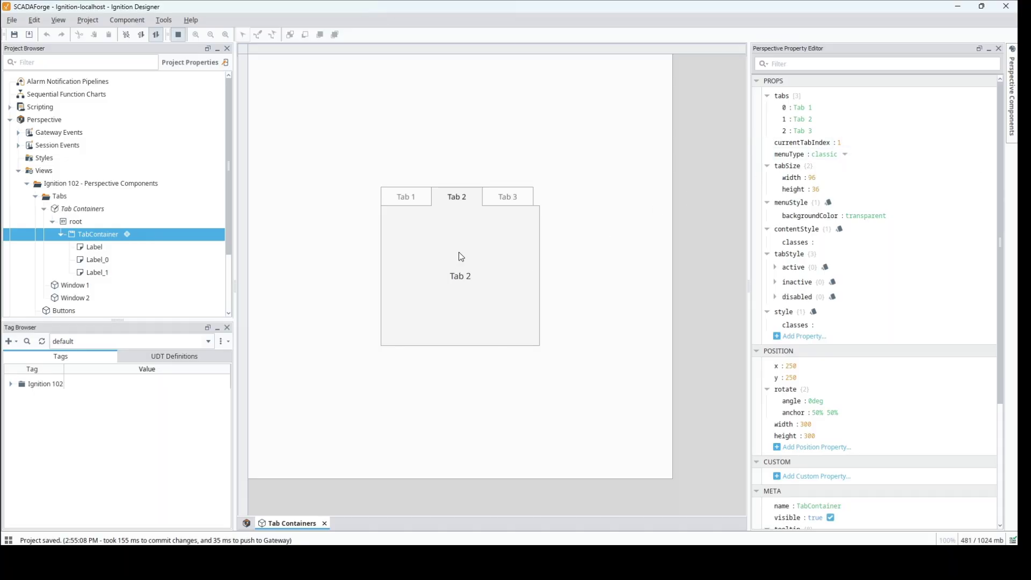
pyautogui.click(405, 200)
pyautogui.click(507, 199)
pyautogui.click(406, 197)
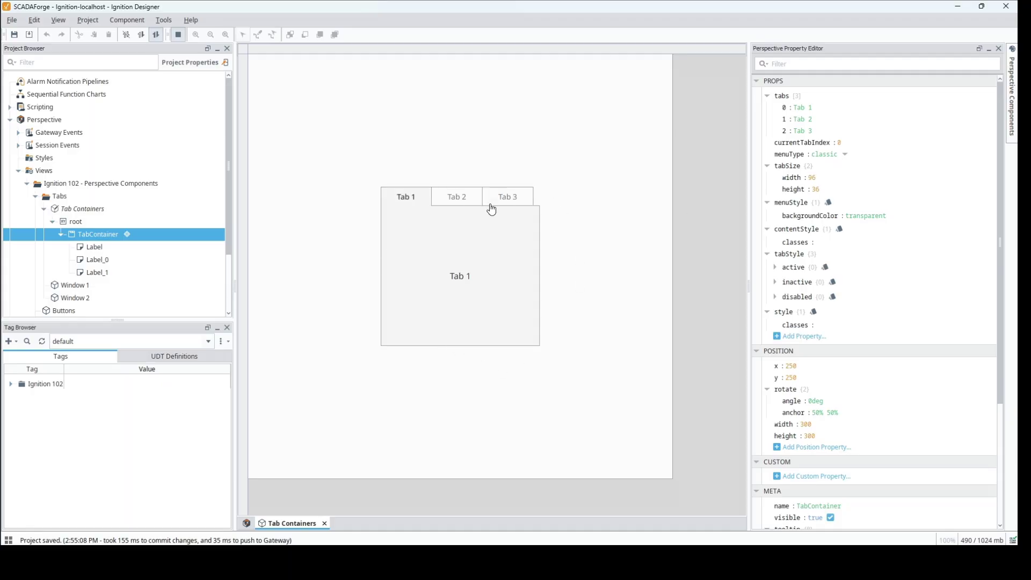
pyautogui.click(450, 200)
pyautogui.click(513, 200)
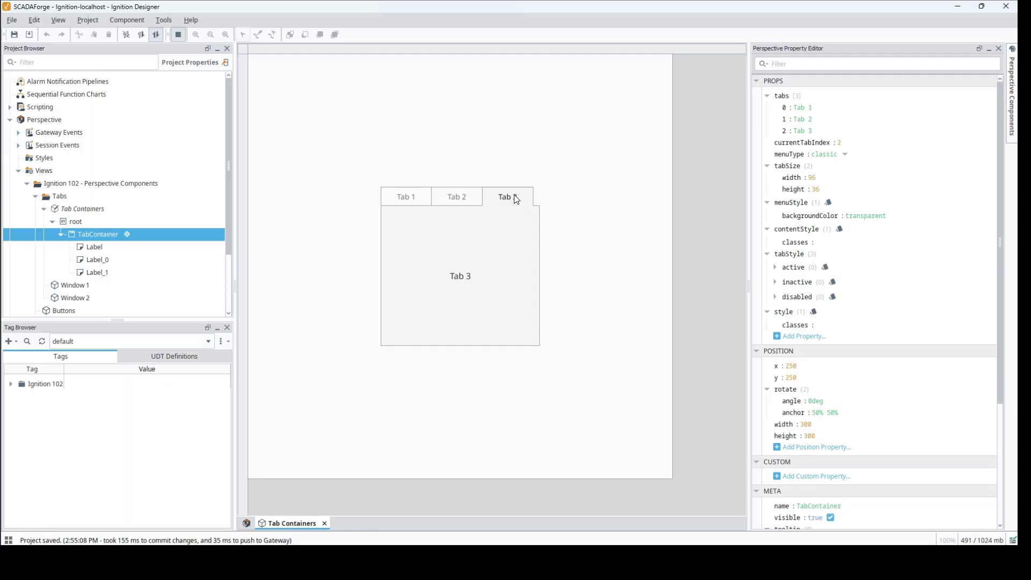
# - Open the Window 1 view and create a new Coordinate Container view named Navigation in the Tabs folder
pyautogui.click(44, 208)
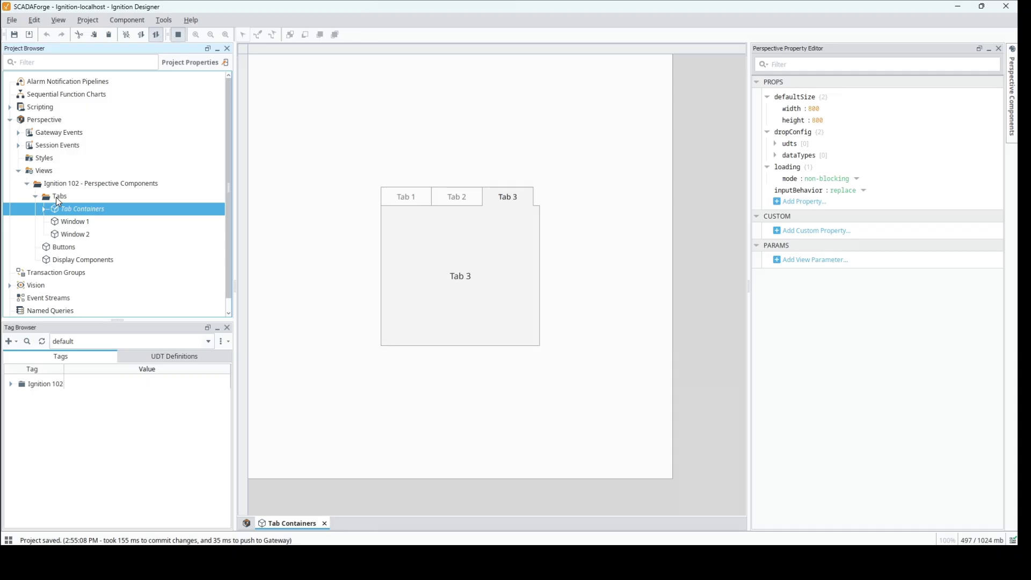
pyautogui.doubleClick(79, 224)
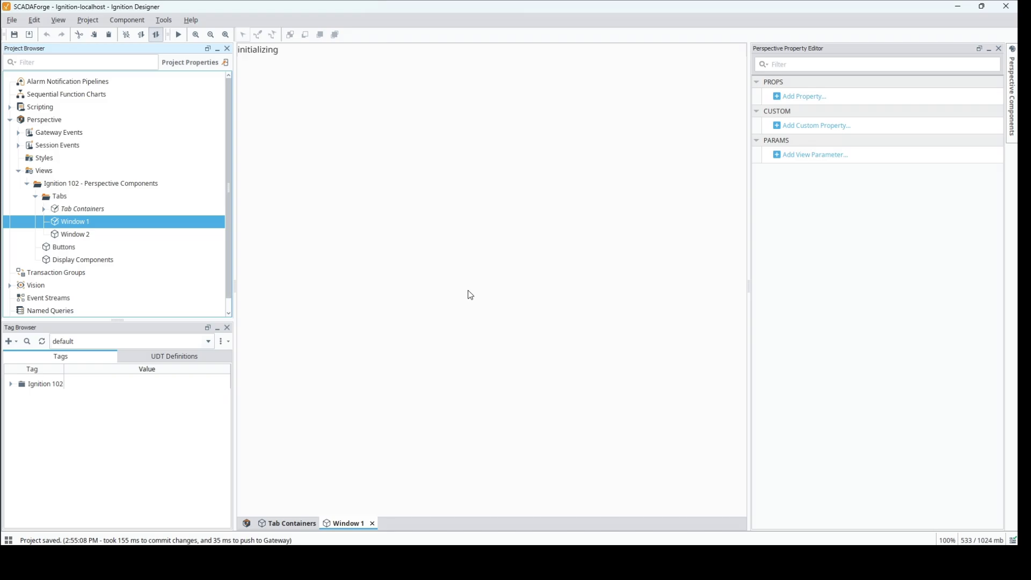
pyautogui.rightClick(61, 201)
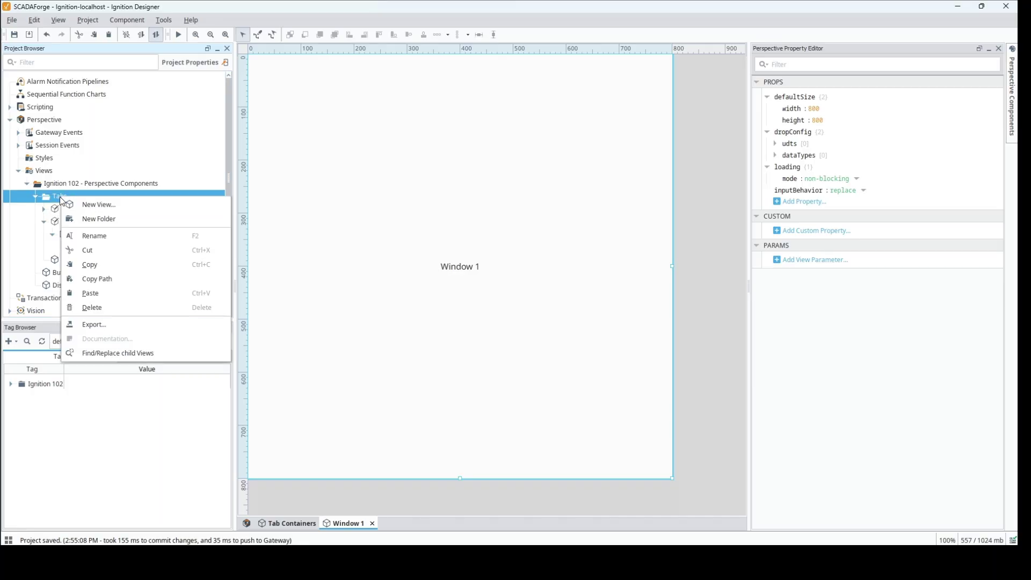
pyautogui.click(86, 205)
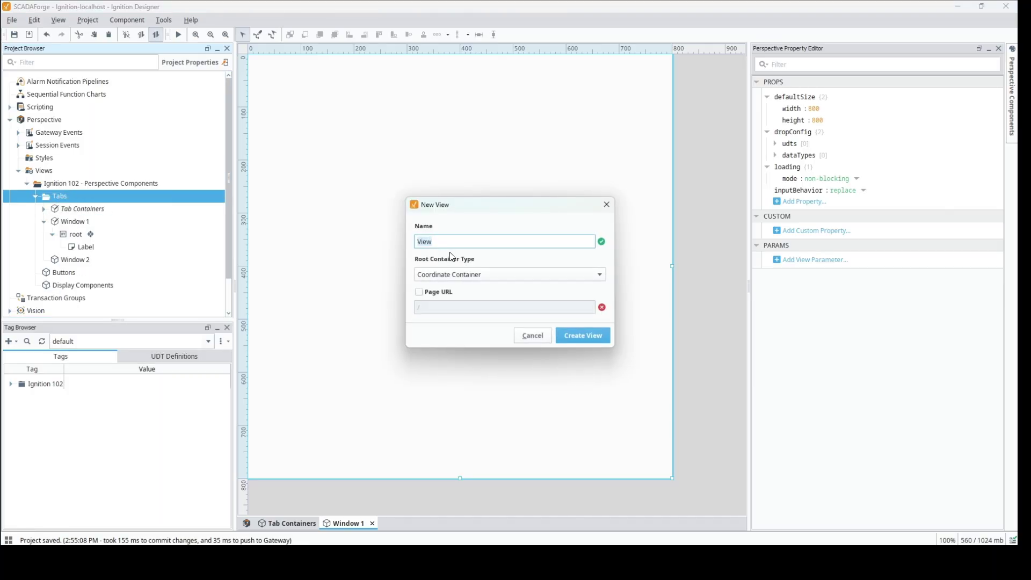
pyautogui.write('Navigation')
pyautogui.click(578, 337)
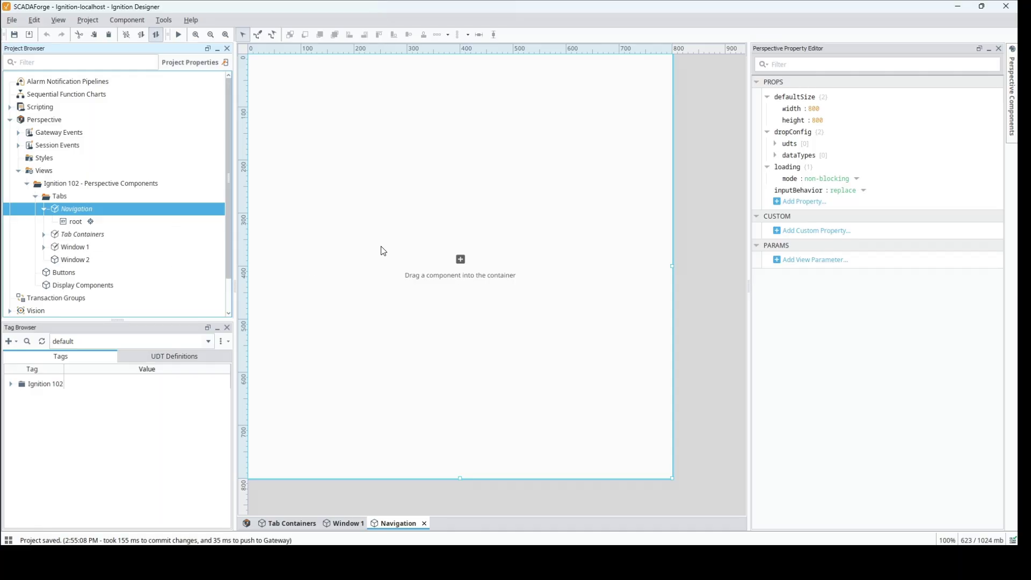
# - Add a Horizontal Menu component to the Navigation view and position it at x 0, y 0
pyautogui.click(1013, 107)
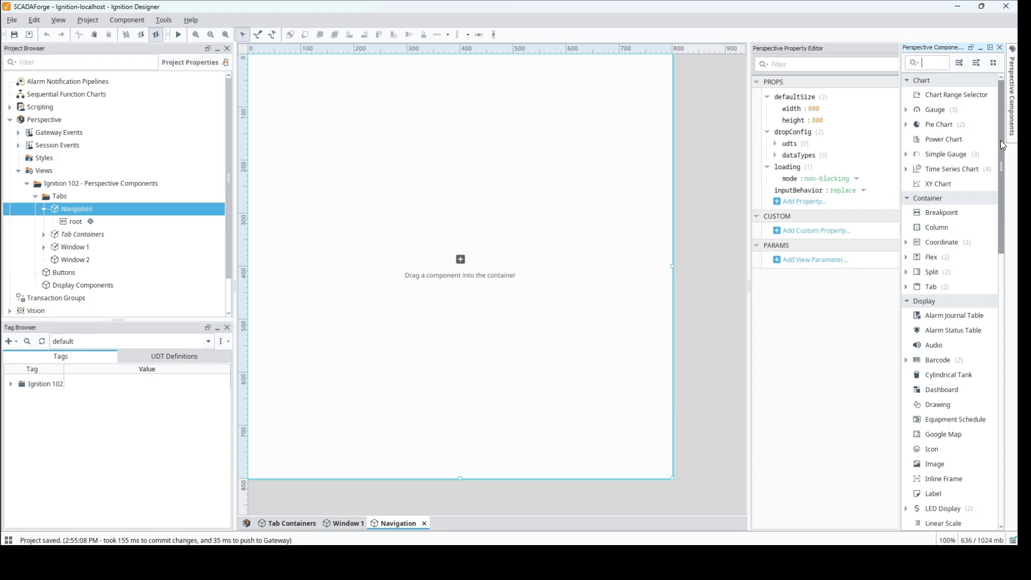
pyautogui.moveTo(1000, 140); pyautogui.dragTo(1008, 435)
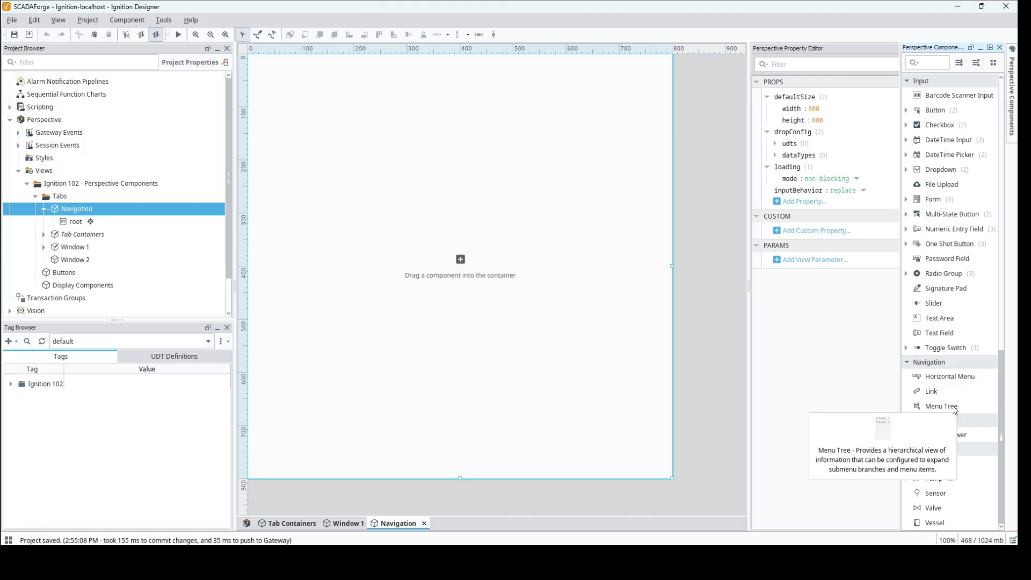
pyautogui.click(953, 377)
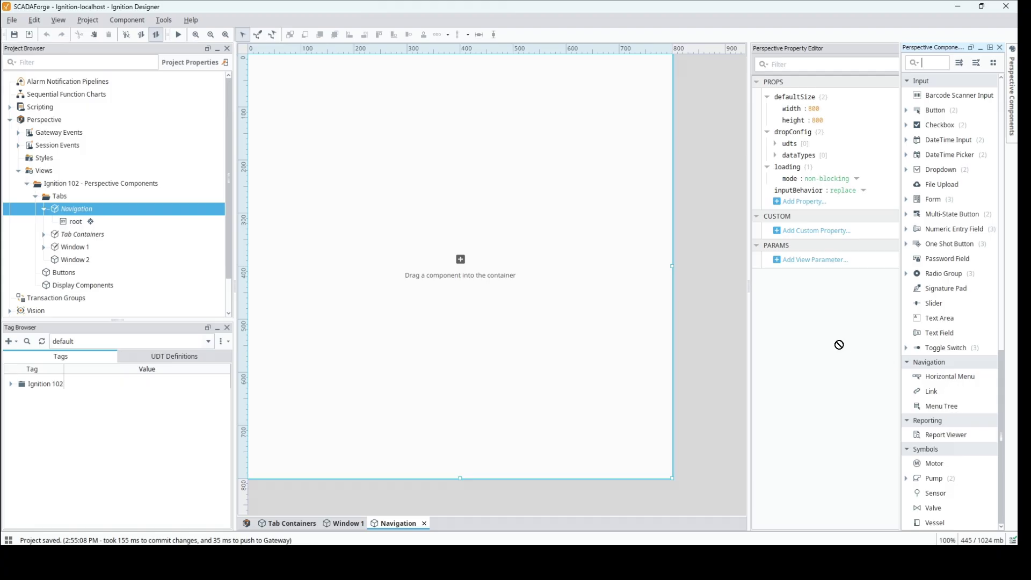
pyautogui.click(325, 93)
pyautogui.moveTo(429, 110); pyautogui.dragTo(350, 71)
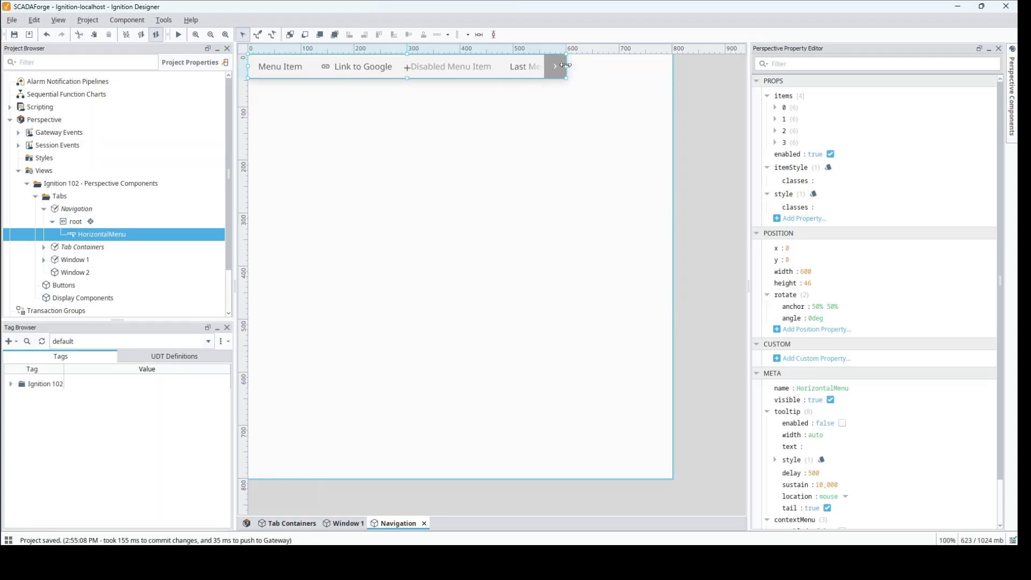
# - Widen the Horizontal Menu to about 798 px to span the Navigation view, and shrink the view's height to the menu's height
pyautogui.moveTo(567, 67); pyautogui.dragTo(672, 73)
pyautogui.click(507, 198)
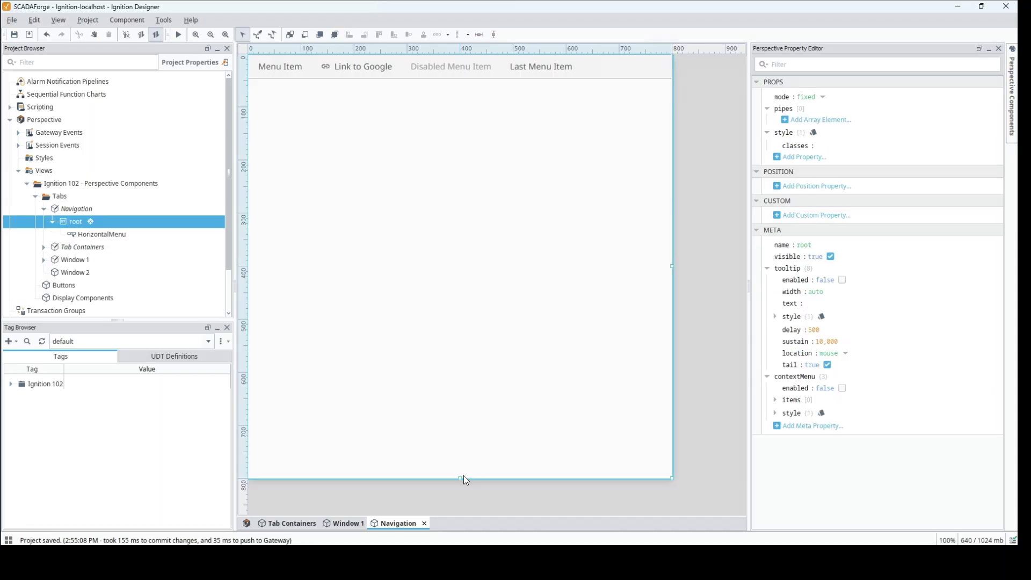
pyautogui.moveTo(461, 477); pyautogui.dragTo(486, 77)
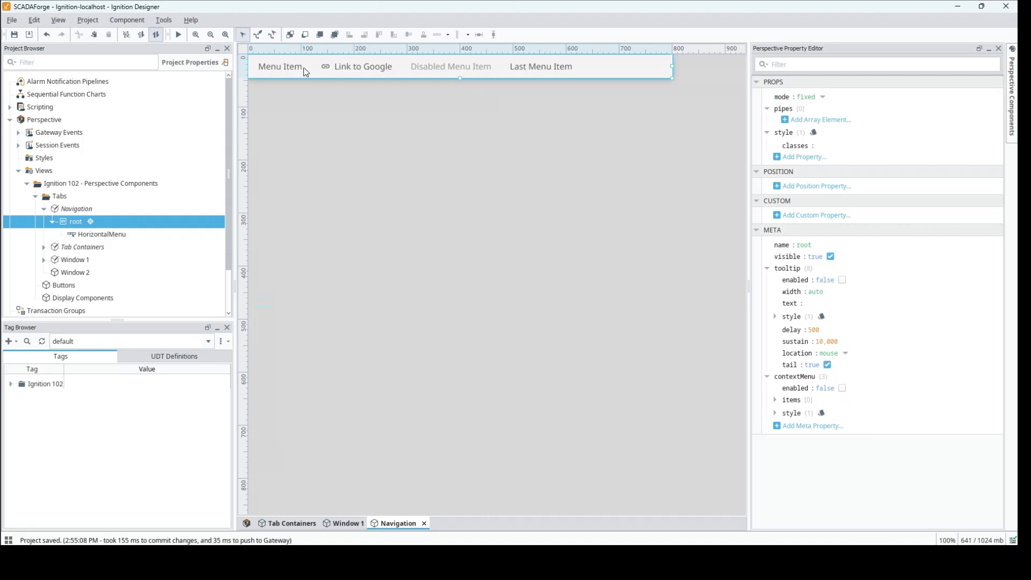
# - Examine the target, label and enabled properties of the Horizontal Menu's four items and the icon properties of the first two
pyautogui.click(83, 239)
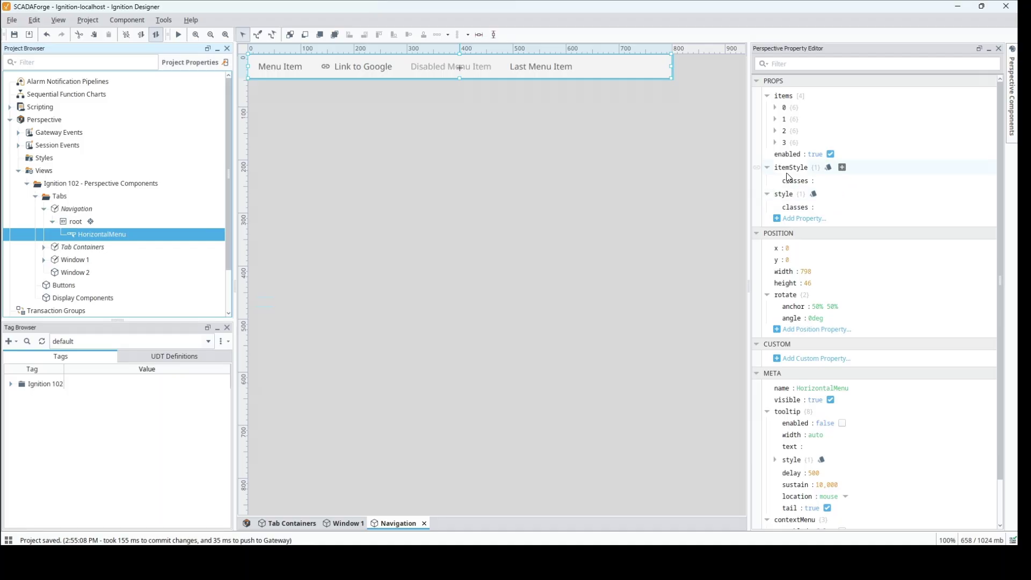
pyautogui.click(775, 108)
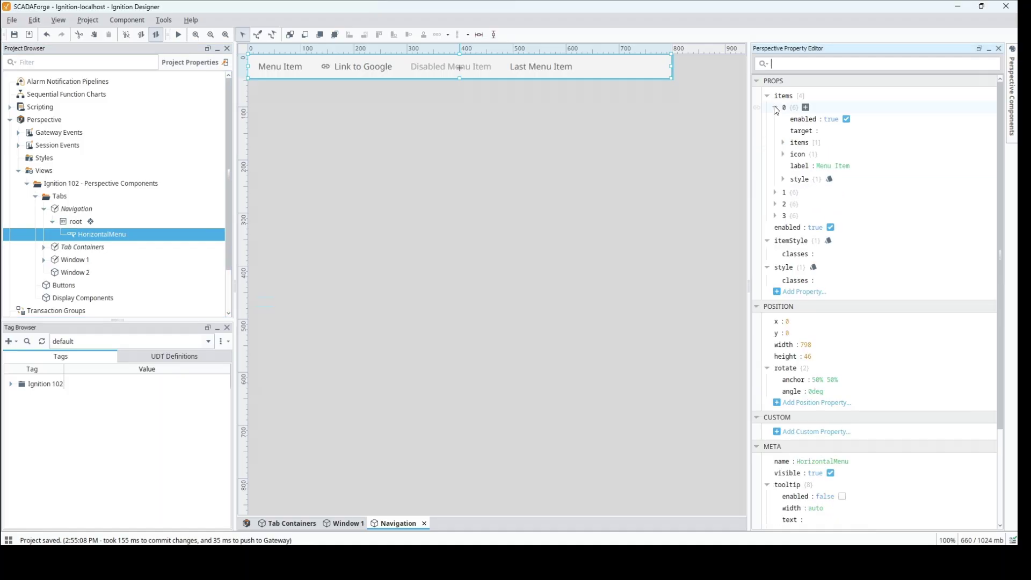
pyautogui.click(775, 193)
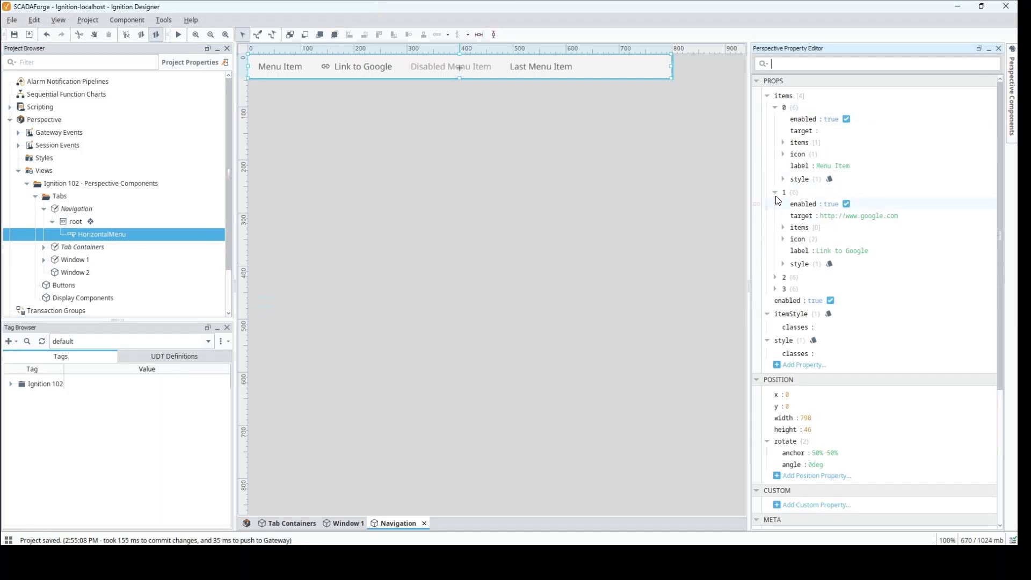
pyautogui.click(775, 277)
pyautogui.click(775, 362)
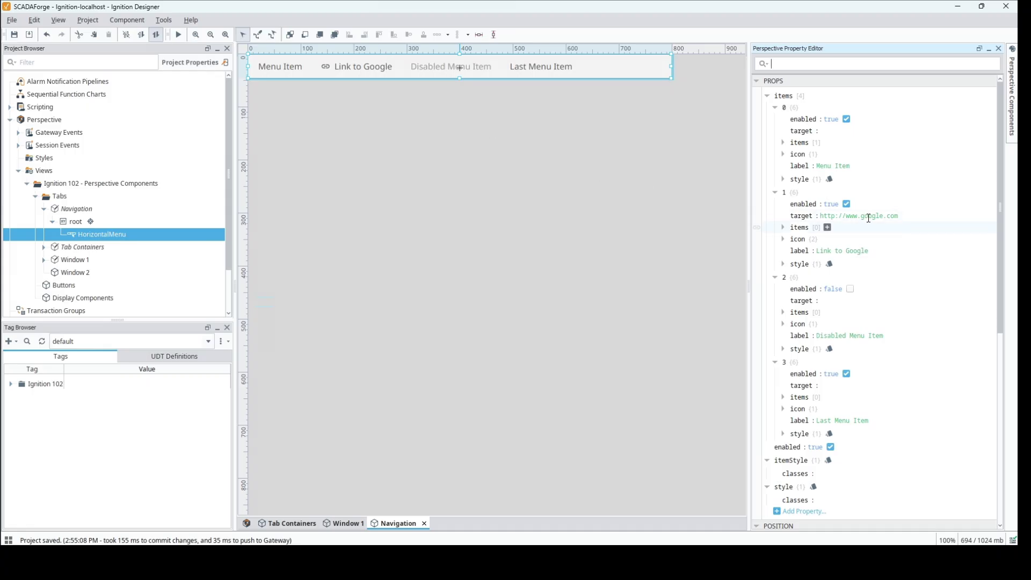
pyautogui.click(783, 239)
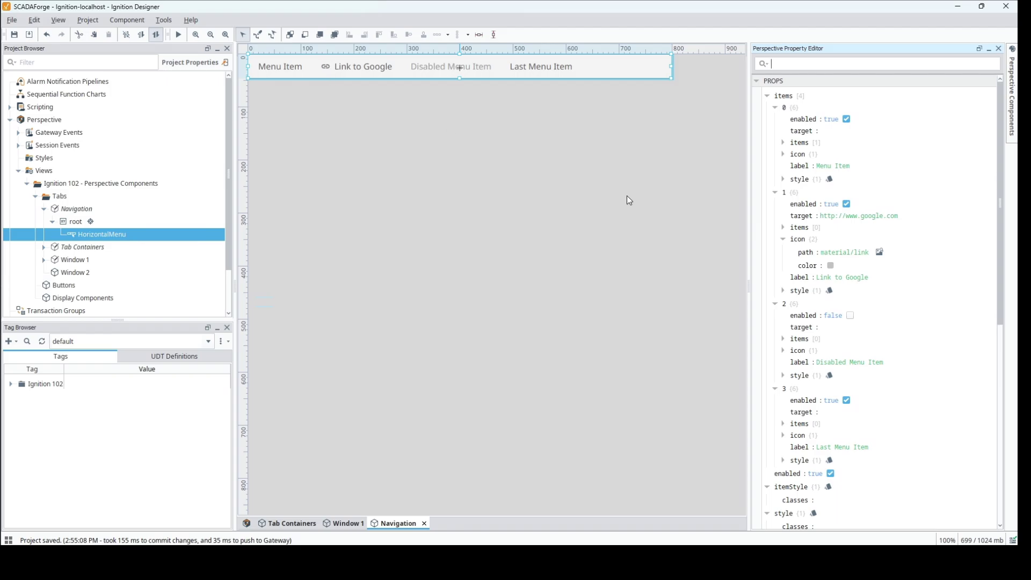
pyautogui.click(783, 154)
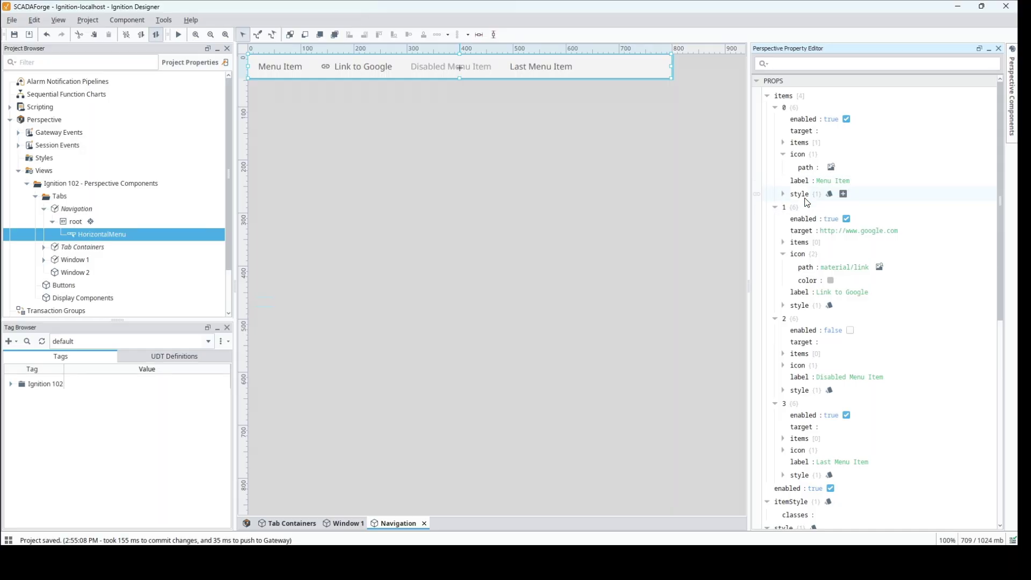
# - Delete the Disabled Menu Item and Last Menu Item entries from the Horizontal Menu's items
pyautogui.rightClick(791, 320)
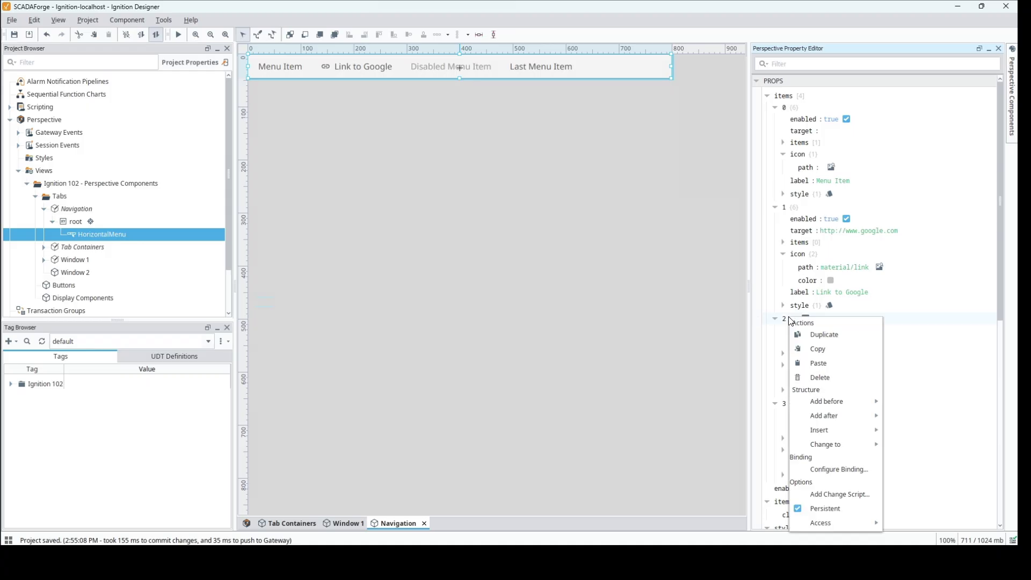
pyautogui.click(820, 378)
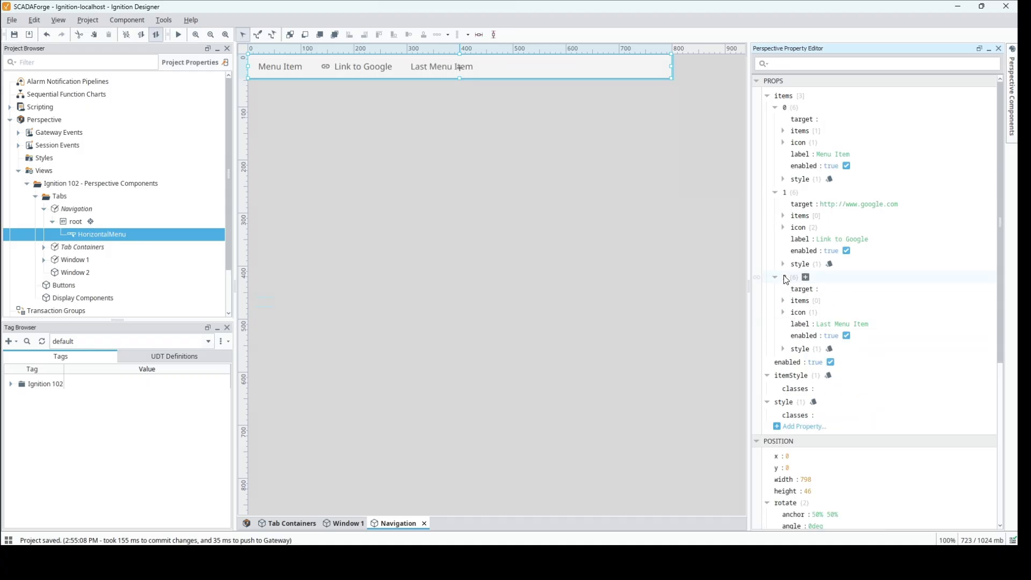
pyautogui.rightClick(785, 276)
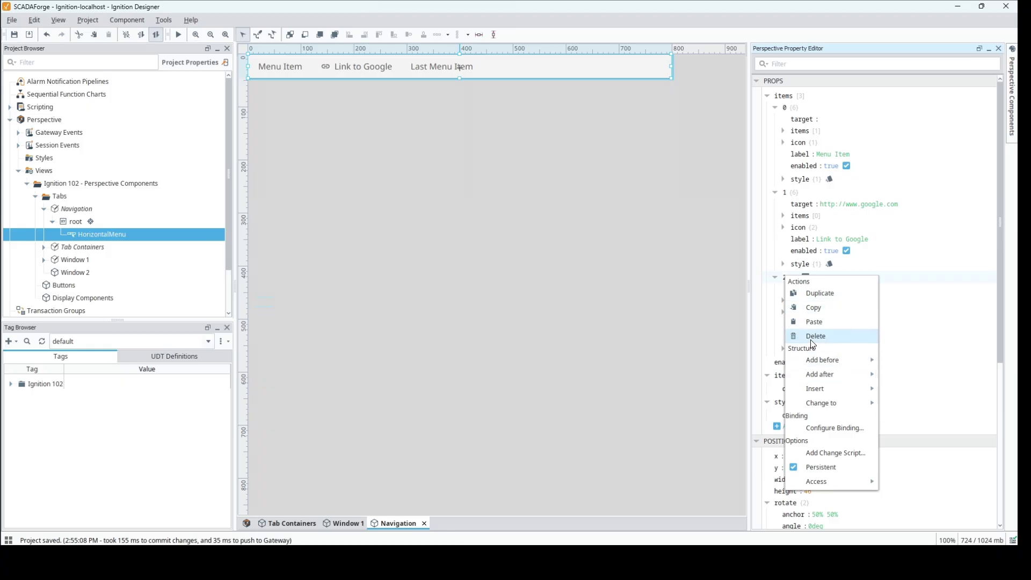
pyautogui.click(811, 339)
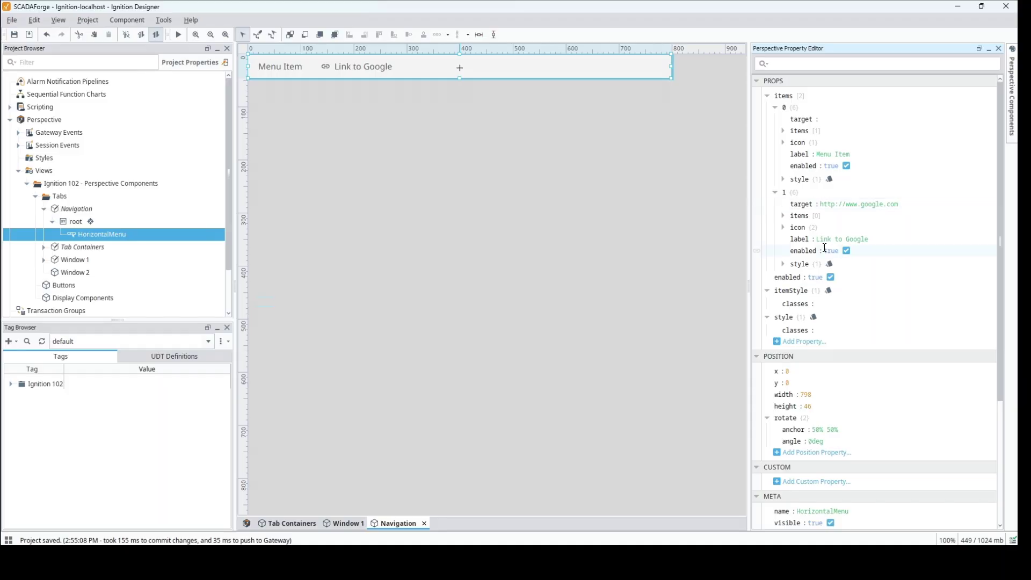
# - Set the label of menu item 0 to "Window 1" and the label of menu item 1 to "Window 2"
pyautogui.click(827, 152)
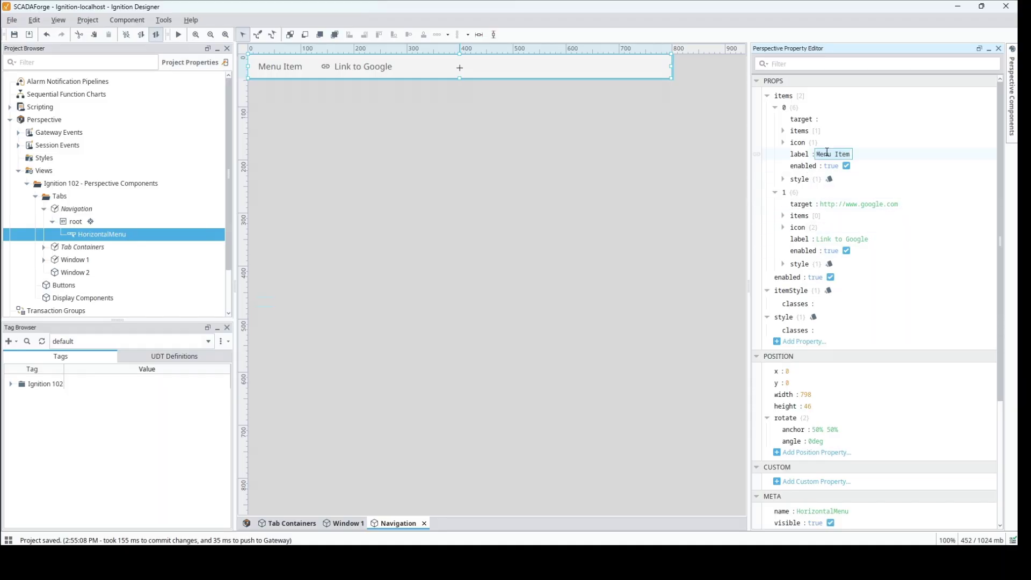
pyautogui.hotkey('ctrl', 'a')
pyautogui.press('BackSpace')
pyautogui.write('Window 1')
pyautogui.click(834, 239)
pyautogui.hotkey('ctrl', 'a')
pyautogui.press('BackSpace')
pyautogui.write('Windo')
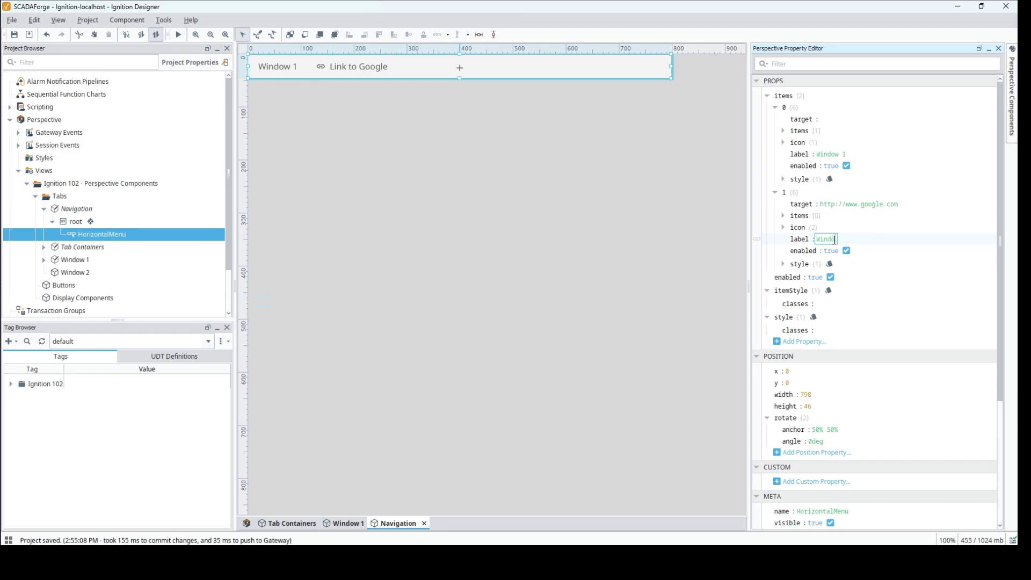
pyautogui.press('BackSpace')
pyautogui.write('ow 2')
pyautogui.press('Return')
# - Clear the icon path of the Window 2 menu item
pyautogui.click(783, 227)
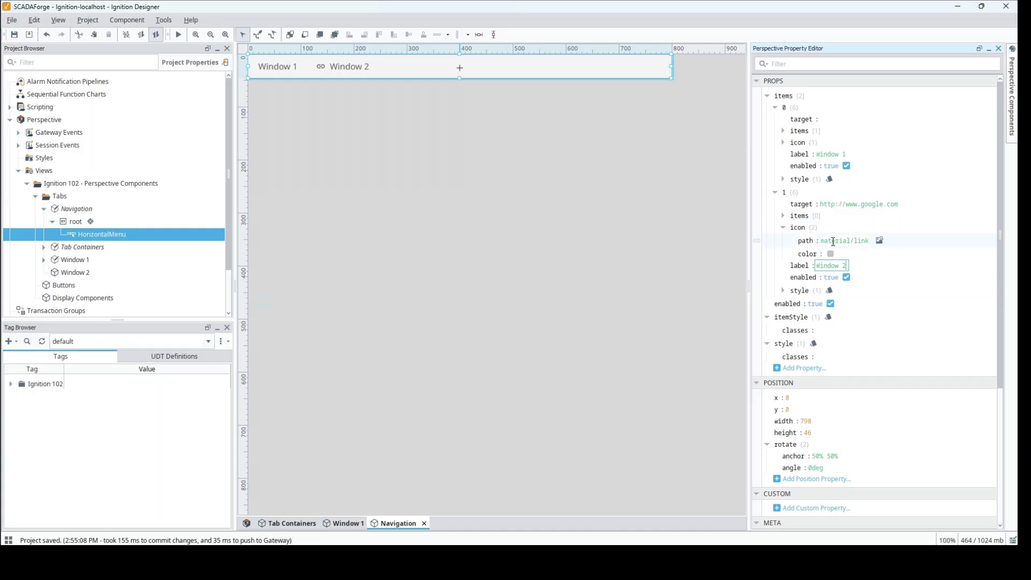
pyautogui.click(864, 240)
pyautogui.hotkey('ctrl', 'a')
pyautogui.press('BackSpace')
pyautogui.click(243, 241)
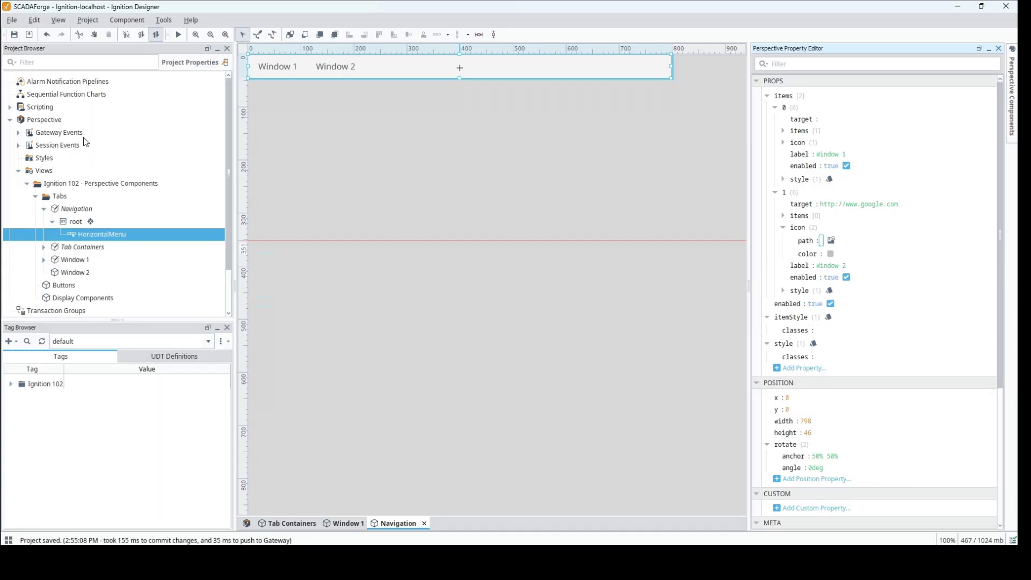
# - Open the shared settings in the Perspective page configuration and set the corner priority to top-bottom after trying left-right
pyautogui.click(49, 122)
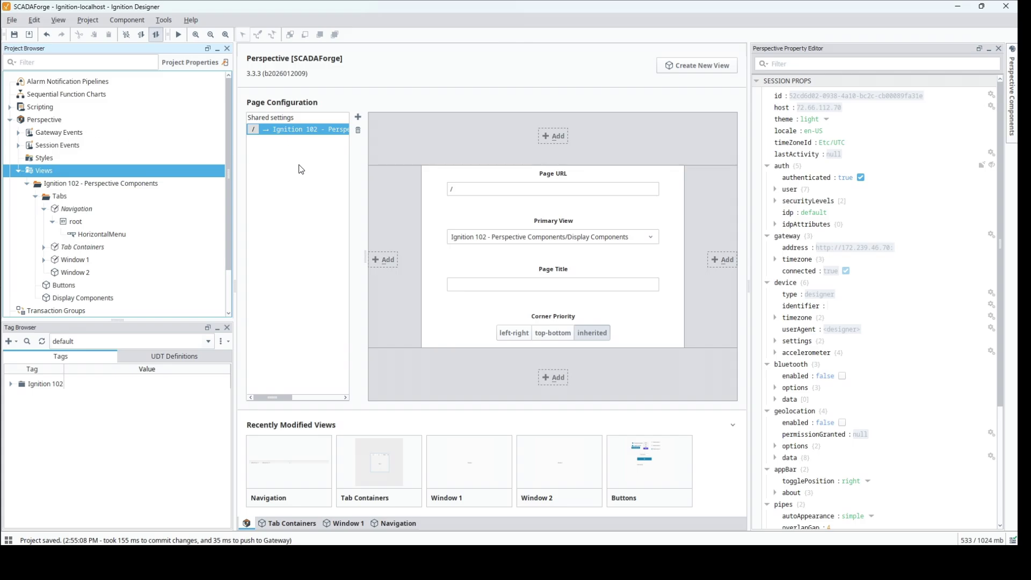
pyautogui.click(60, 122)
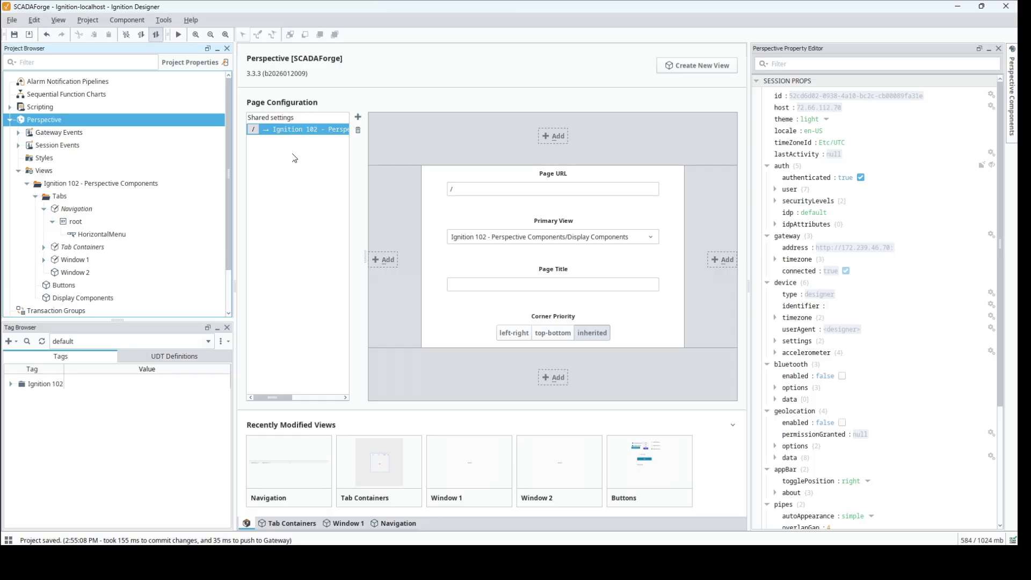
pyautogui.click(284, 118)
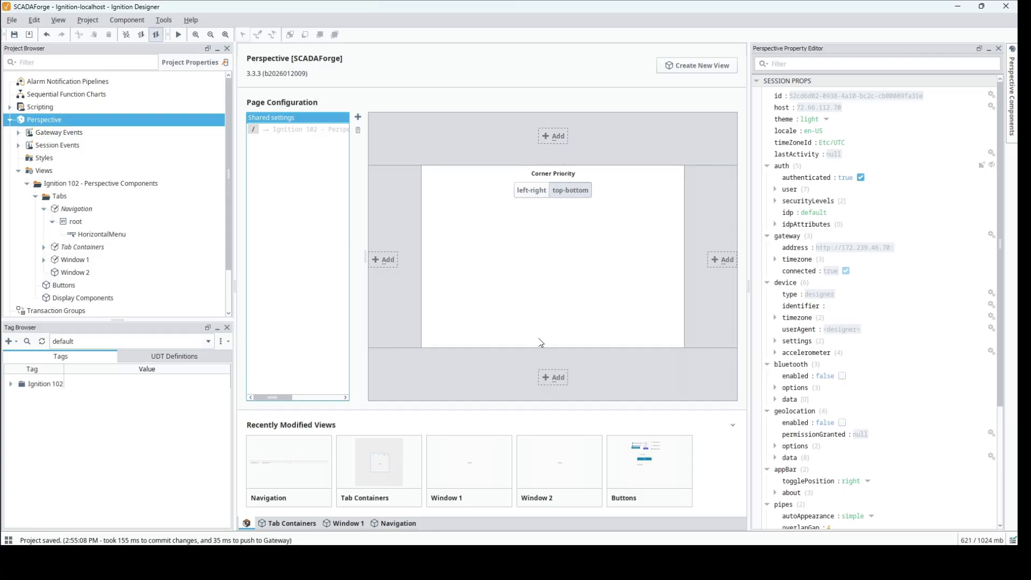
pyautogui.click(529, 191)
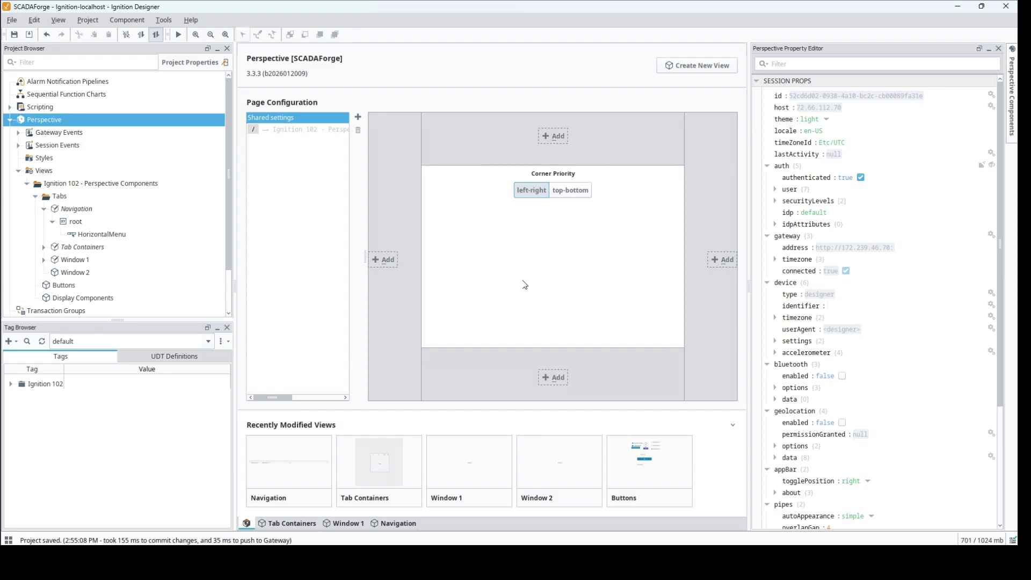
pyautogui.click(570, 193)
# - Dock the Navigation view from the Tabs folder along the top edge of all pages in the shared settings
pyautogui.click(555, 137)
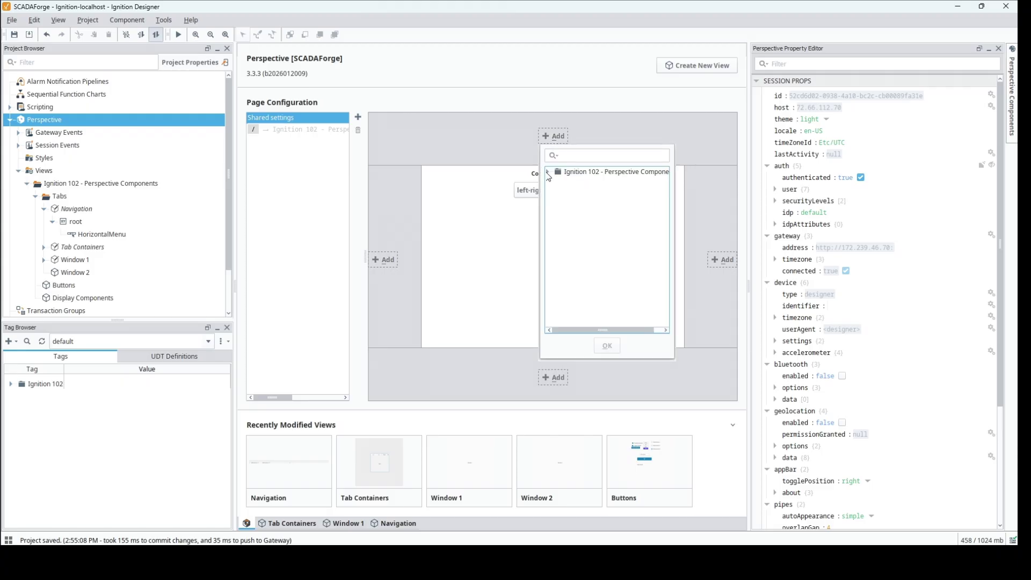
pyautogui.click(549, 172)
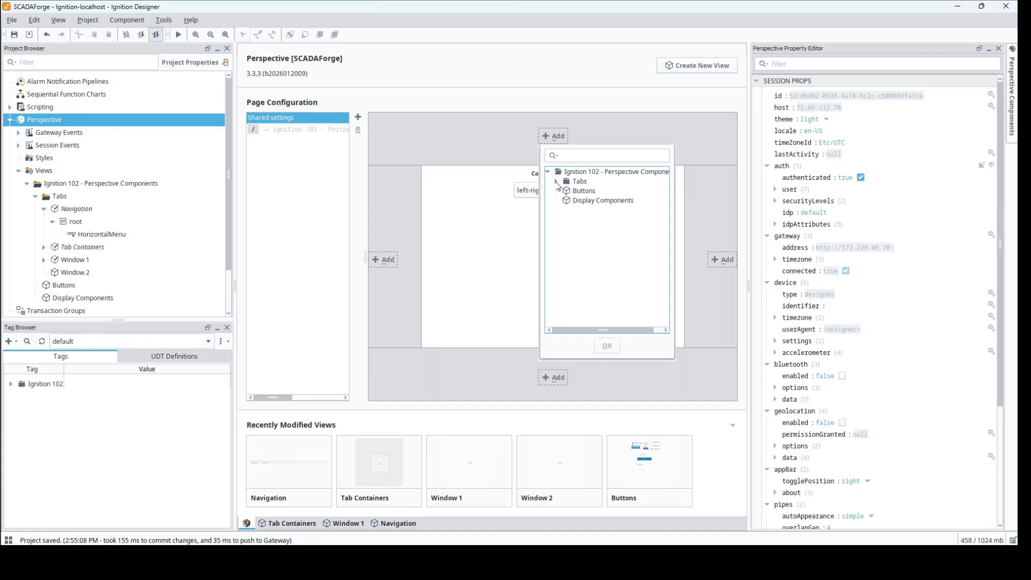
pyautogui.click(557, 182)
pyautogui.click(604, 194)
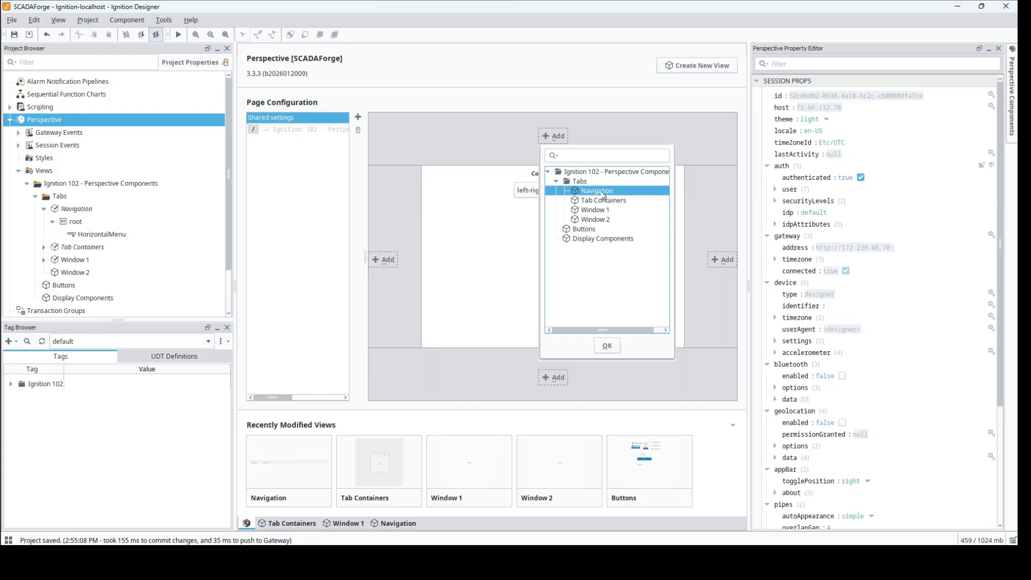
pyautogui.click(607, 347)
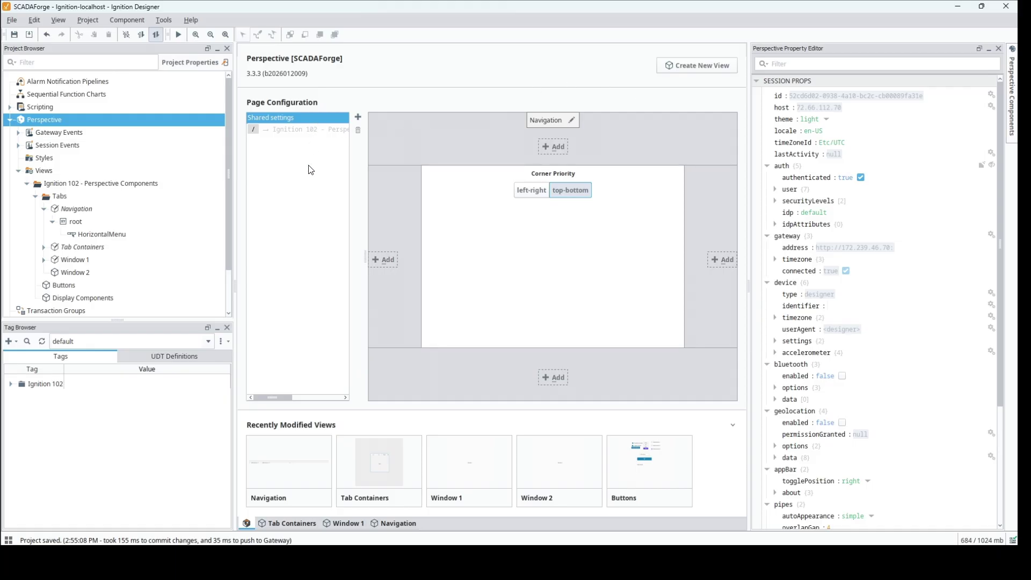
# - Add a page with the URL /window-1 and set its primary view to Window 1 from the Tabs folder
pyautogui.click(359, 117)
pyautogui.click(502, 189)
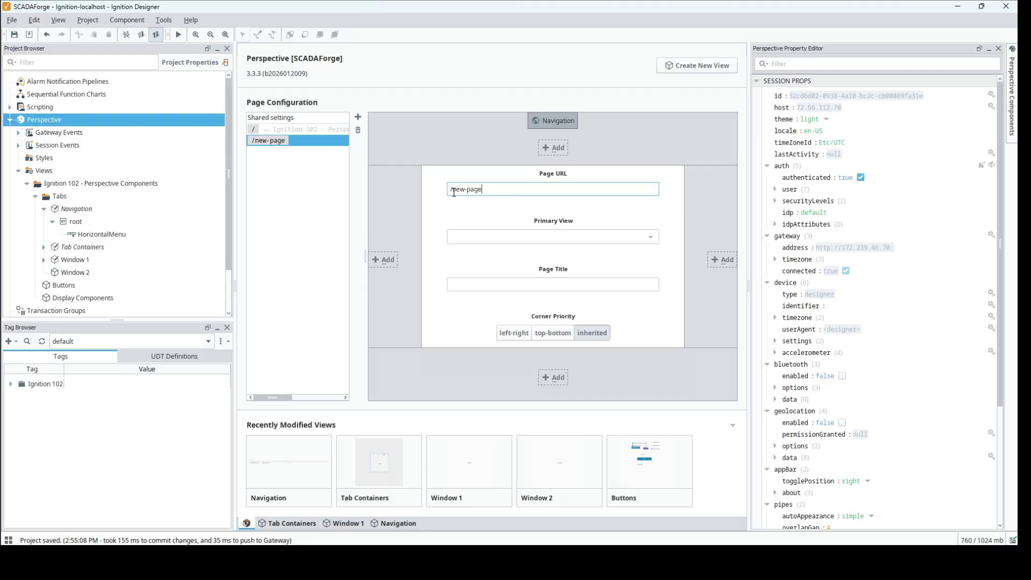
pyautogui.hotkey('ctrl', 'a')
pyautogui.write('/window-1')
pyautogui.click(652, 240)
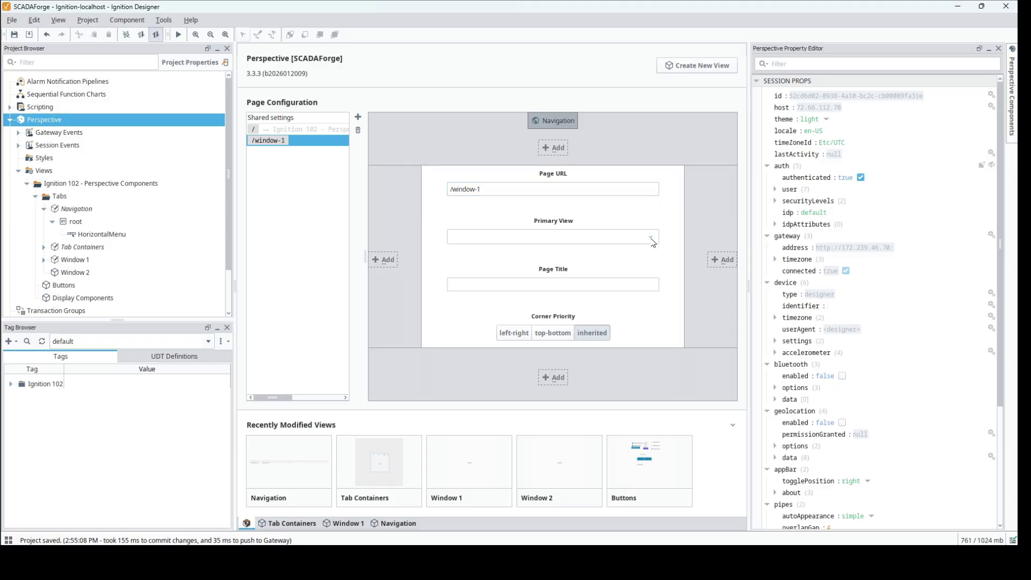
pyautogui.click(653, 240)
pyautogui.doubleClick(471, 251)
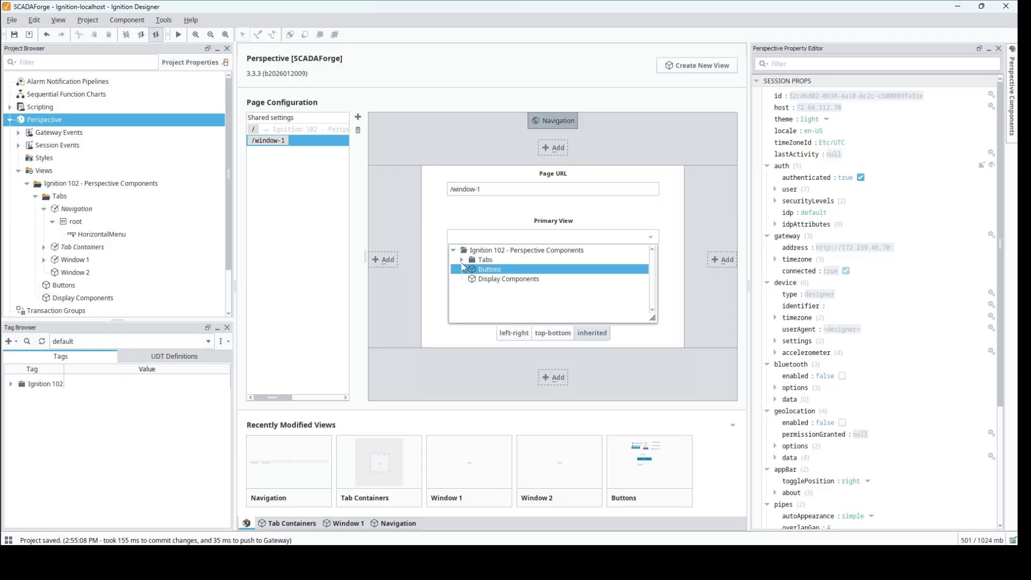
pyautogui.click(462, 260)
pyautogui.click(493, 286)
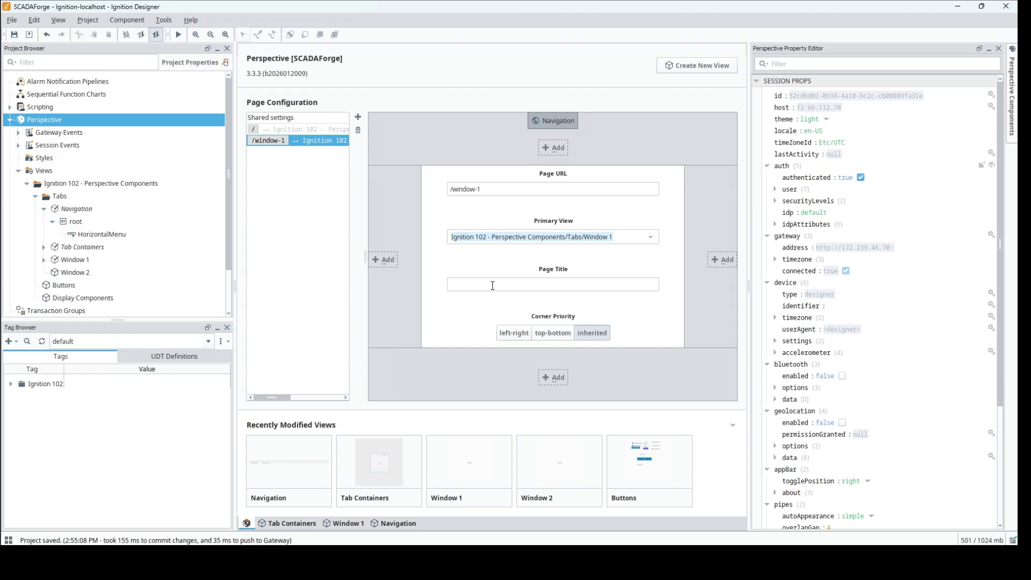
# - Title the /window-1 page "Window 1" and leave its corner priority on inherited after trying the other options
pyautogui.click(502, 283)
pyautogui.write('Window ')
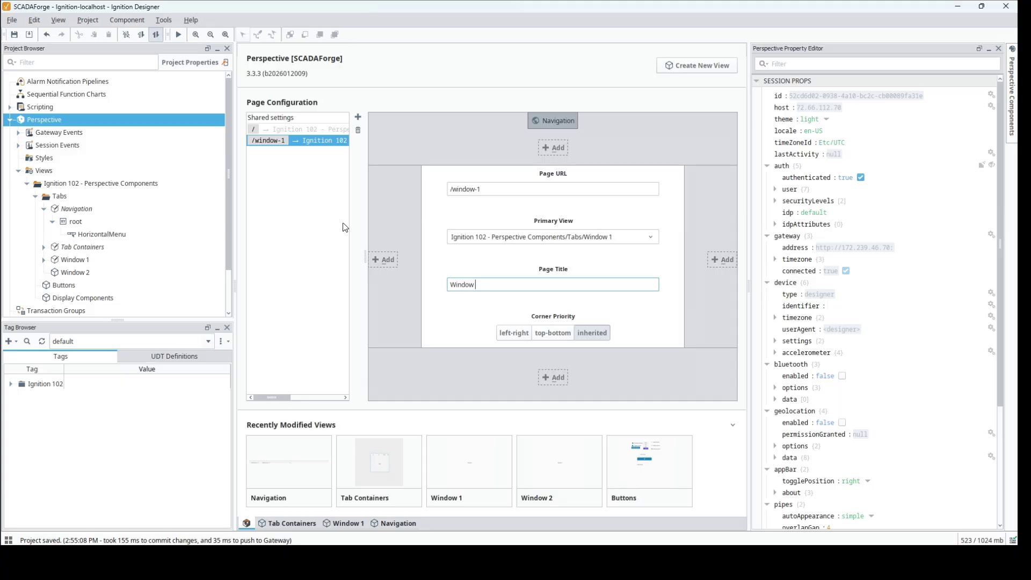
pyautogui.write('1')
pyautogui.click(510, 331)
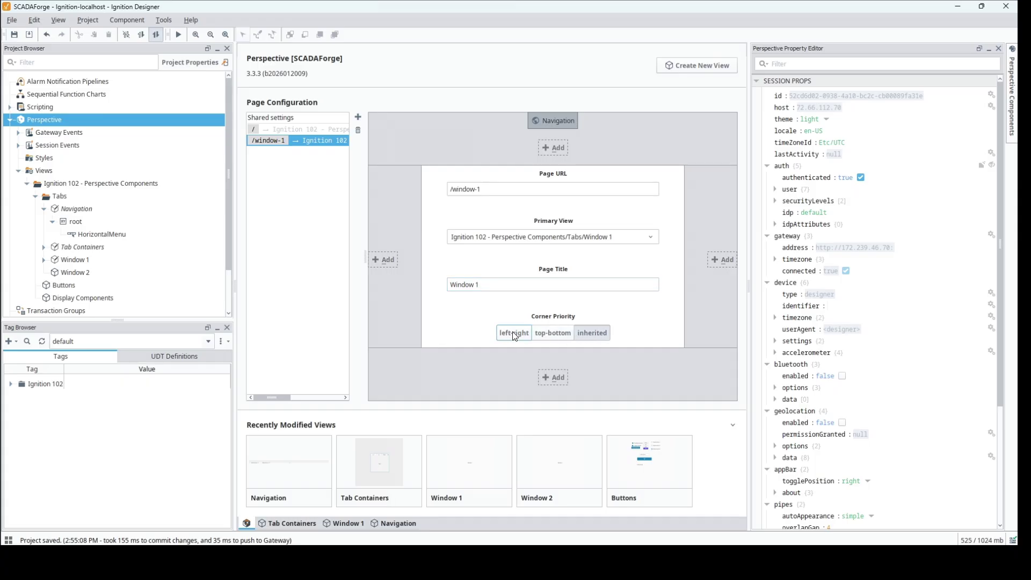
pyautogui.click(542, 331)
pyautogui.click(596, 333)
# - Add a page with the URL /window-2 and set its primary view to Window 2 from the Tabs folder
pyautogui.click(358, 118)
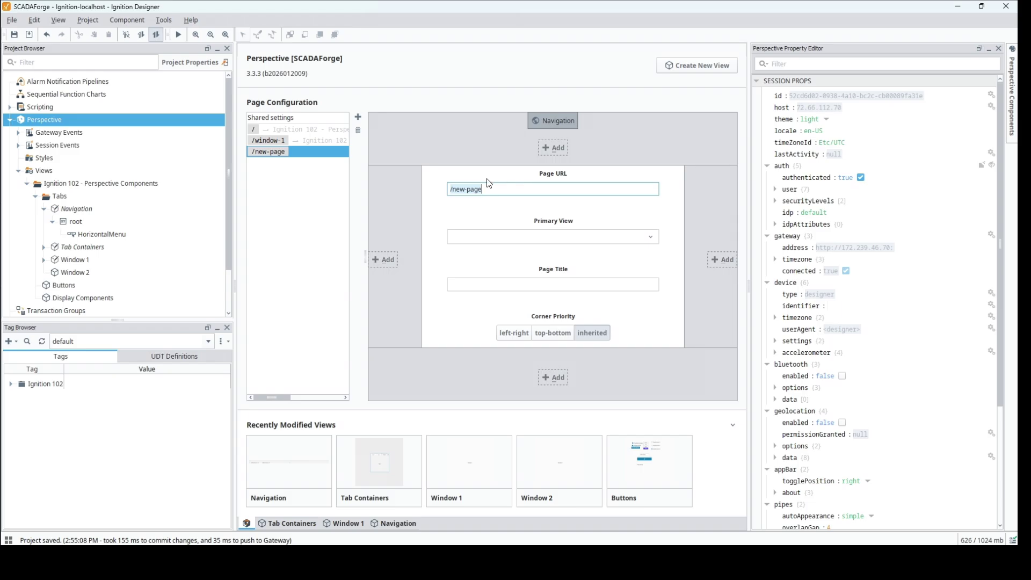
pyautogui.write('/window-2')
pyautogui.press('Return')
pyautogui.click(653, 237)
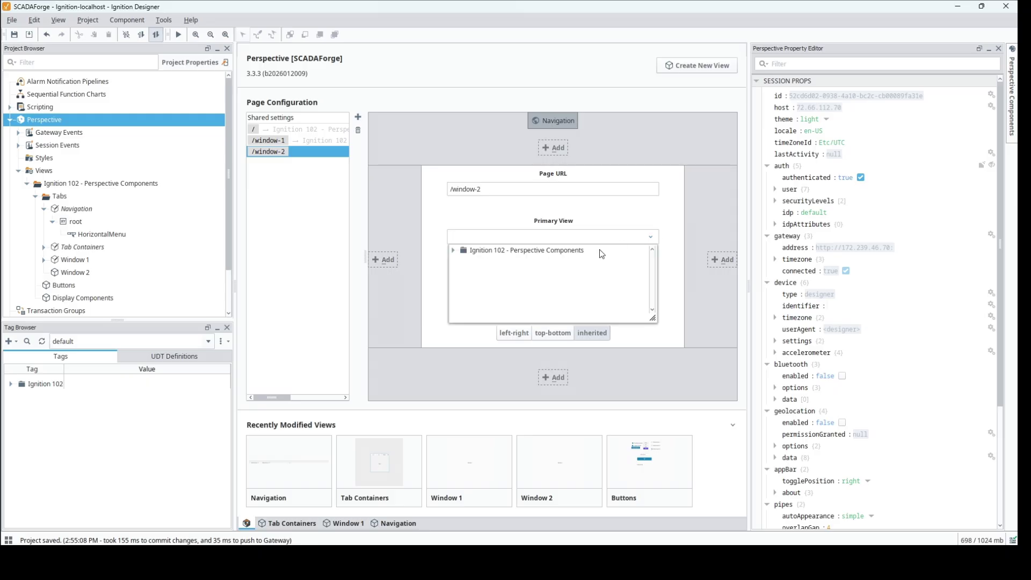
pyautogui.click(453, 250)
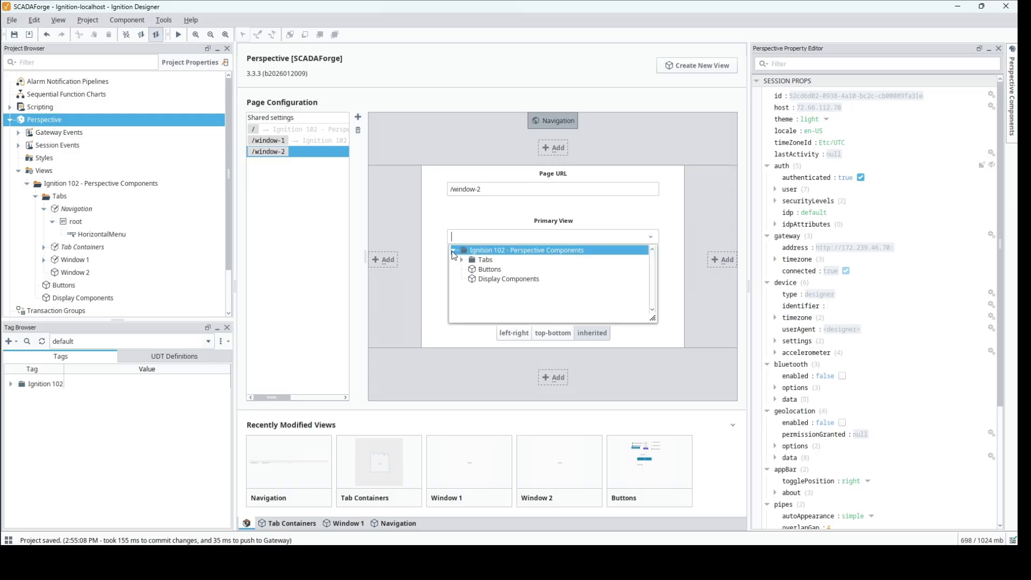
pyautogui.click(471, 269)
pyautogui.click(463, 259)
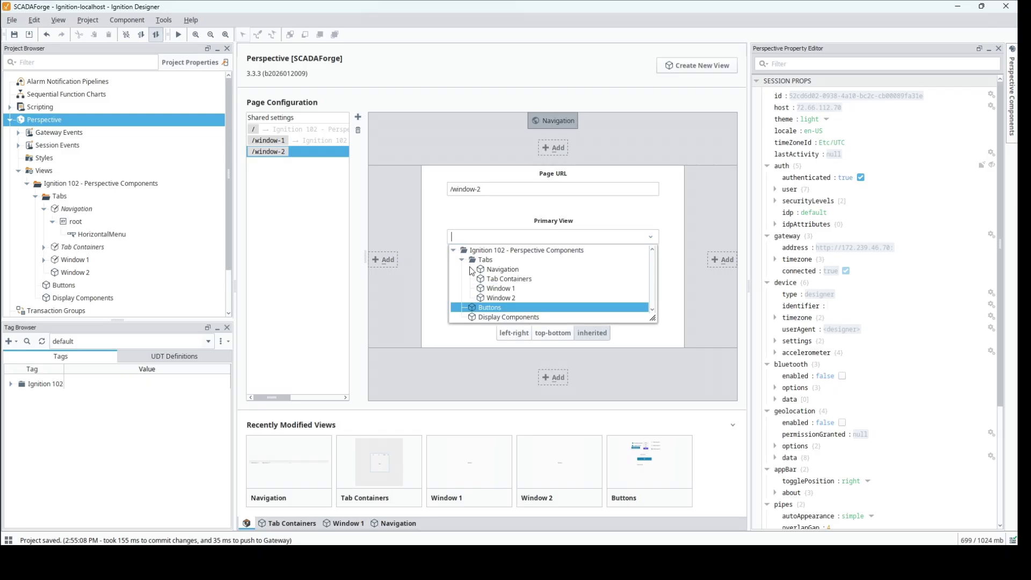
pyautogui.click(486, 299)
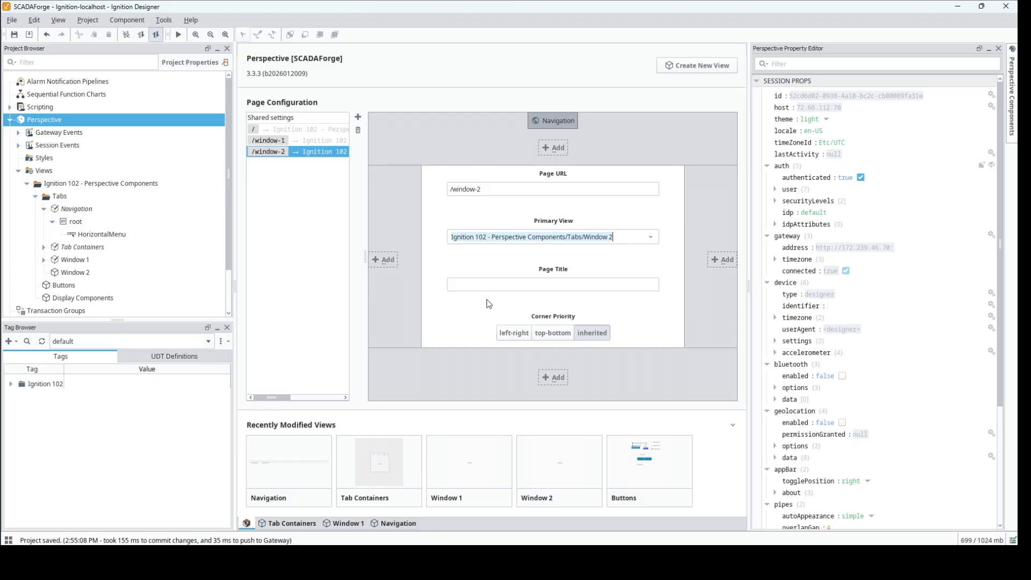
# - Title the /window-2 page "Window 2"
pyautogui.click(537, 283)
pyautogui.write('W')
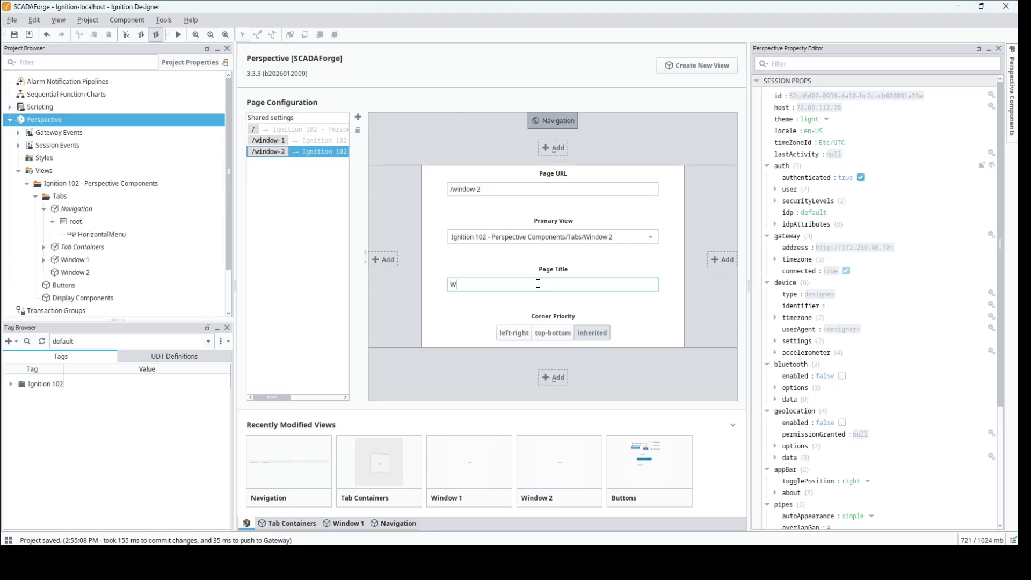
pyautogui.write('oindow 2')
pyautogui.click(305, 271)
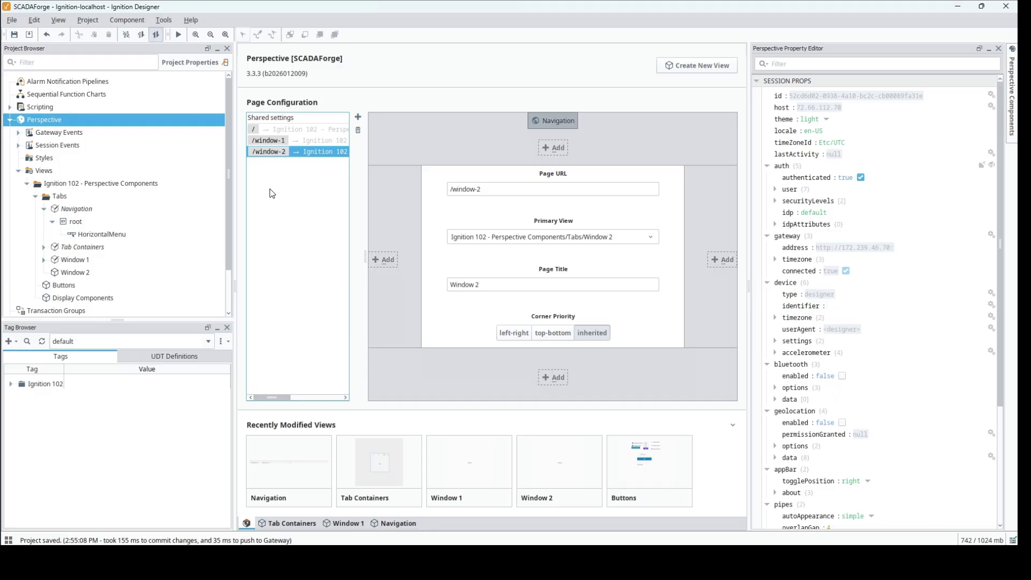
# - Open the Horizontal Menu in the Navigation view and set its Window 1 item's target to /window-1
pyautogui.doubleClick(102, 235)
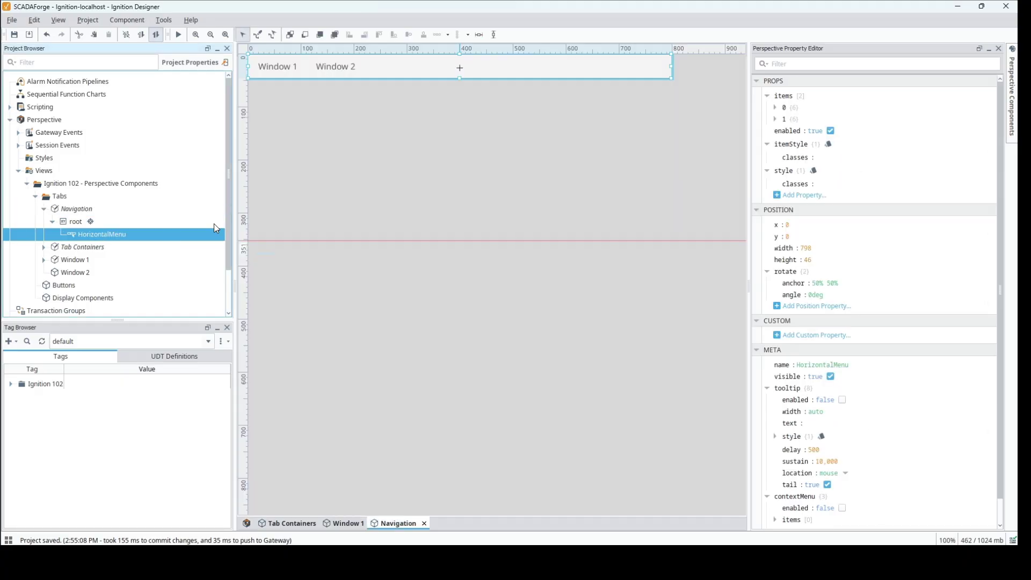
pyautogui.click(775, 119)
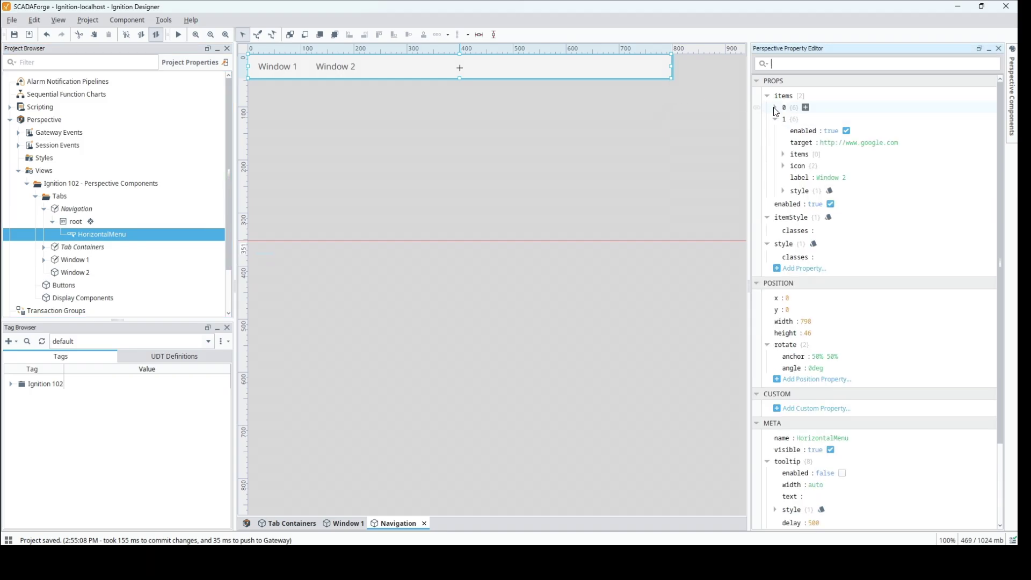
pyautogui.click(775, 108)
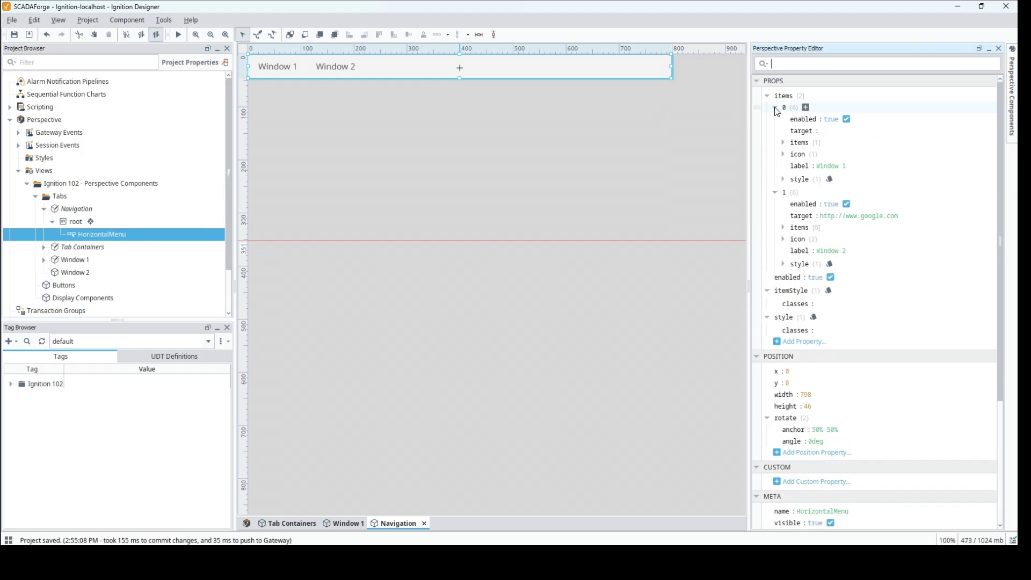
pyautogui.click(819, 131)
pyautogui.write('/window-1')
# - Replace the target of the Horizontal Menu's Window 2 item with /window-2
pyautogui.click(824, 221)
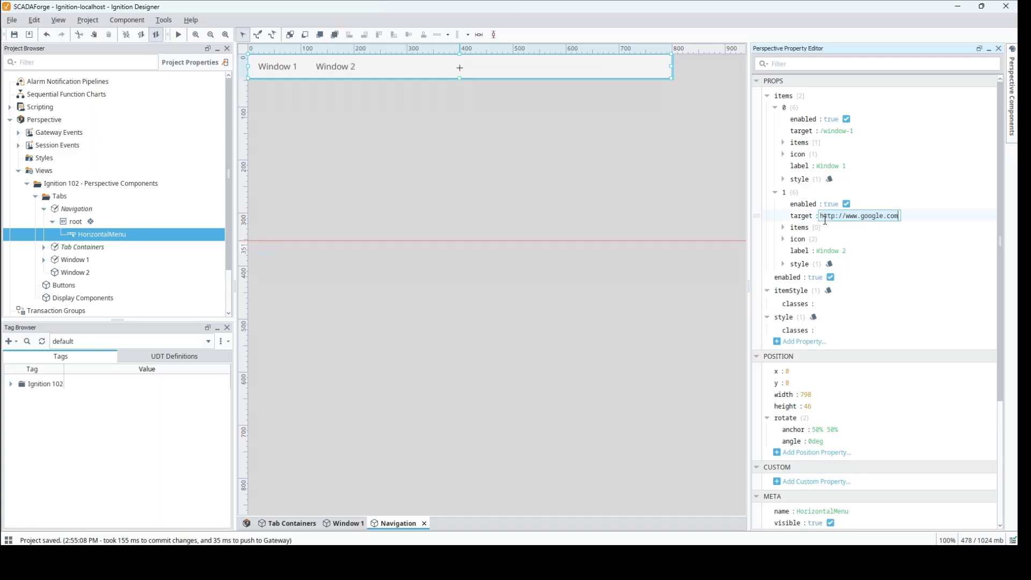
pyautogui.hotkey('ctrl', 'a')
pyautogui.write('/')
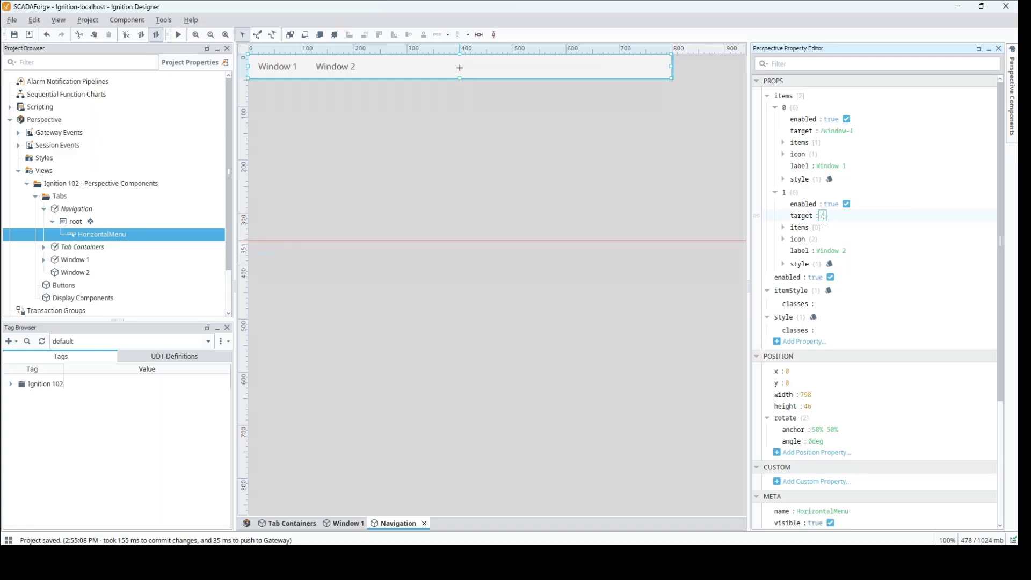
pyautogui.write('window-2')
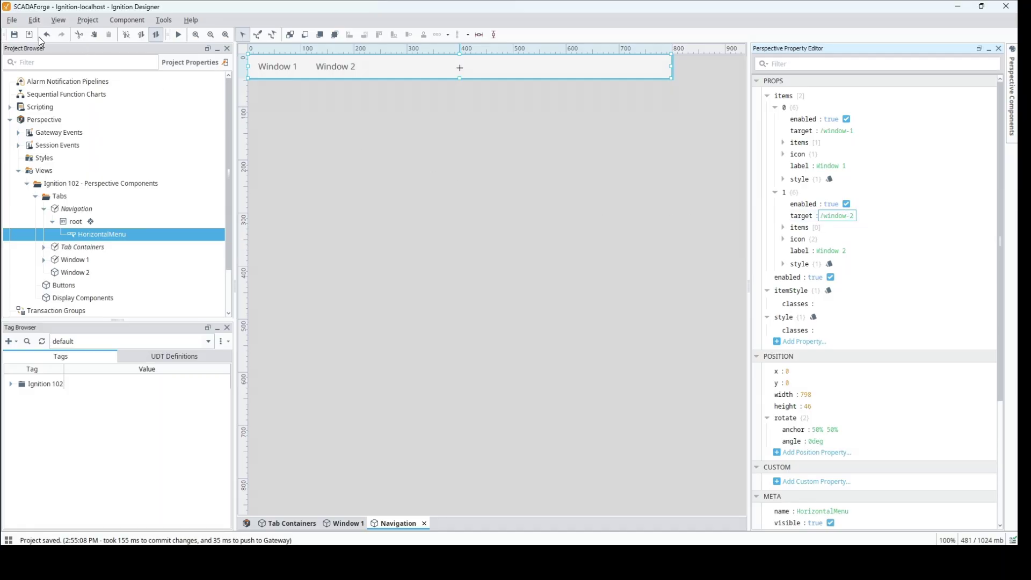
# - Save the project and launch a Perspective session in the browser
pyautogui.click(14, 37)
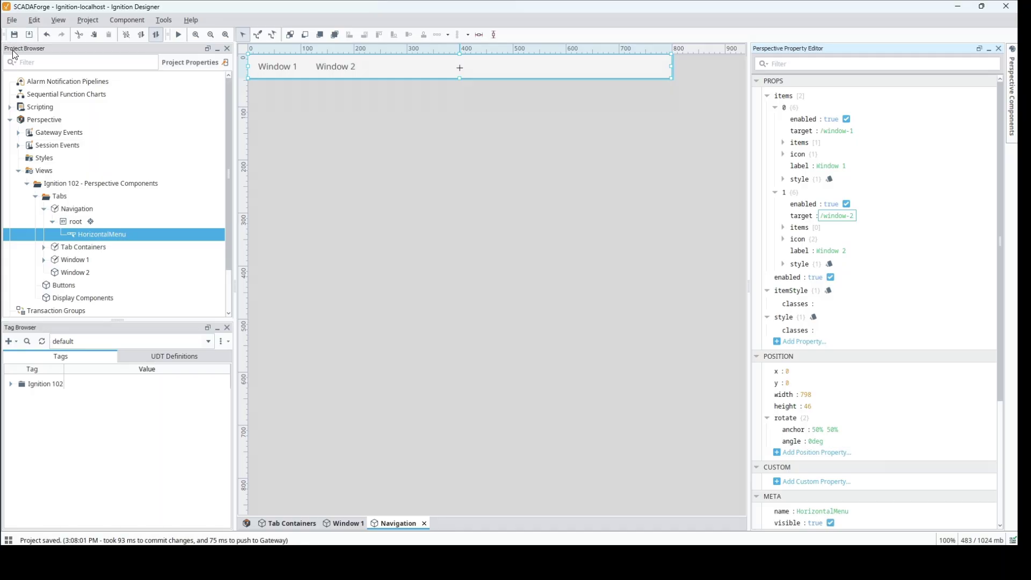
pyautogui.click(163, 19)
pyautogui.moveTo(199, 134)
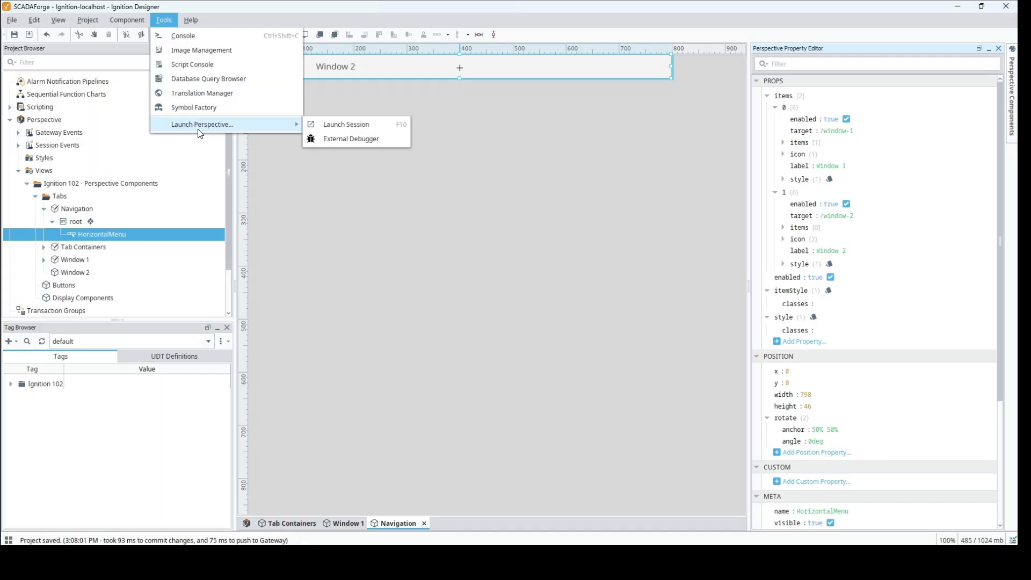
pyautogui.click(345, 125)
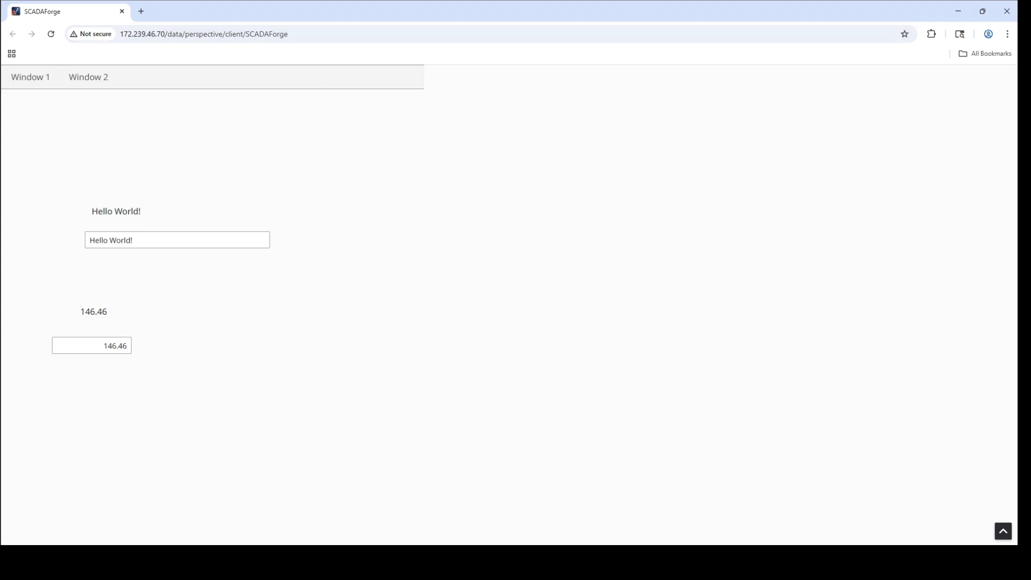
# - Check in the Designer's page configuration which primary view the / page uses, and return to the browser session
pyautogui.click(271, 488)
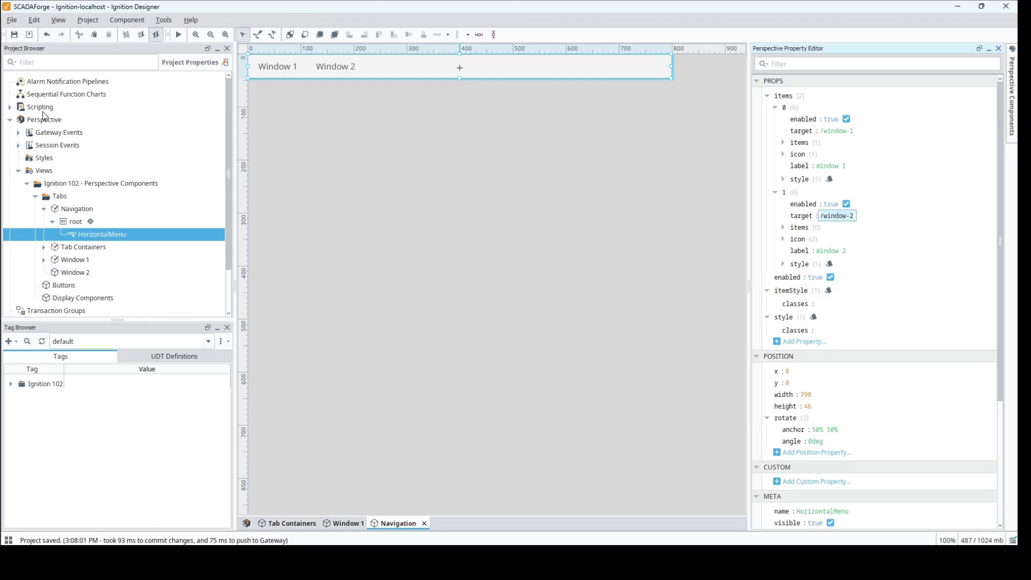
pyautogui.click(44, 170)
pyautogui.click(311, 129)
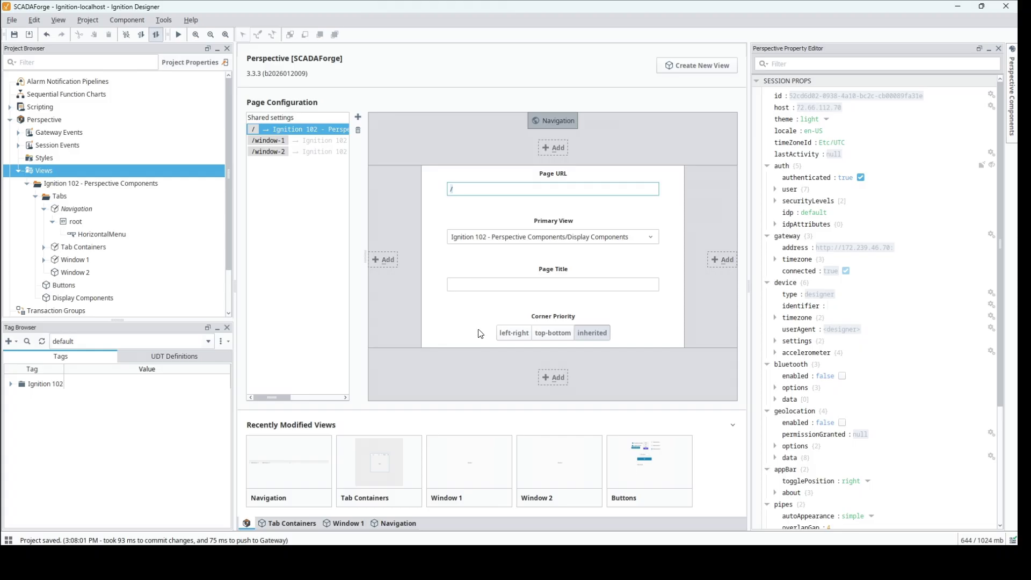
pyautogui.click(178, 543)
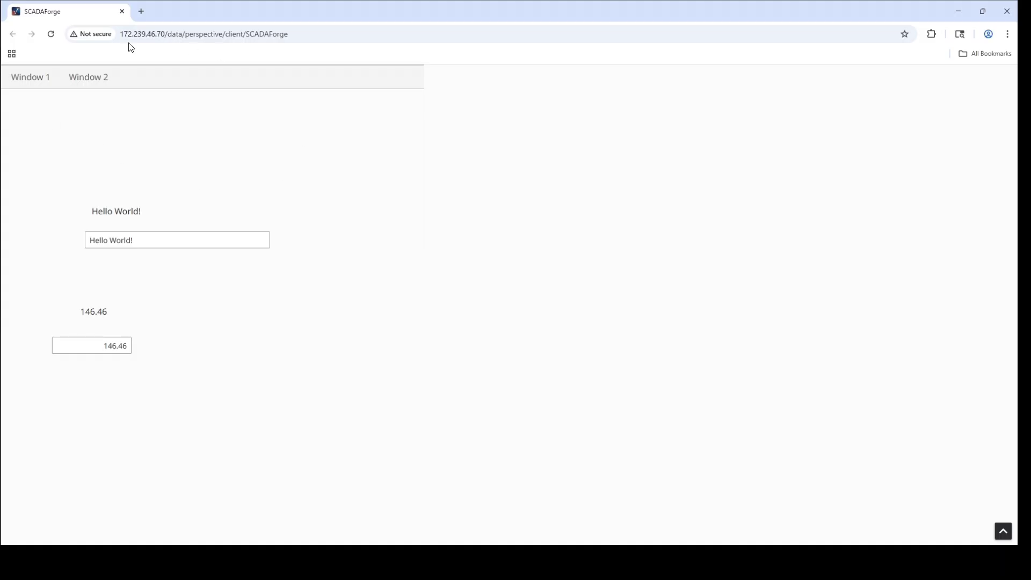
# - Test the Window 1 and Window 2 menu items in the session and check the page path in the browser's address
pyautogui.click(45, 77)
pyautogui.click(318, 283)
pyautogui.click(42, 89)
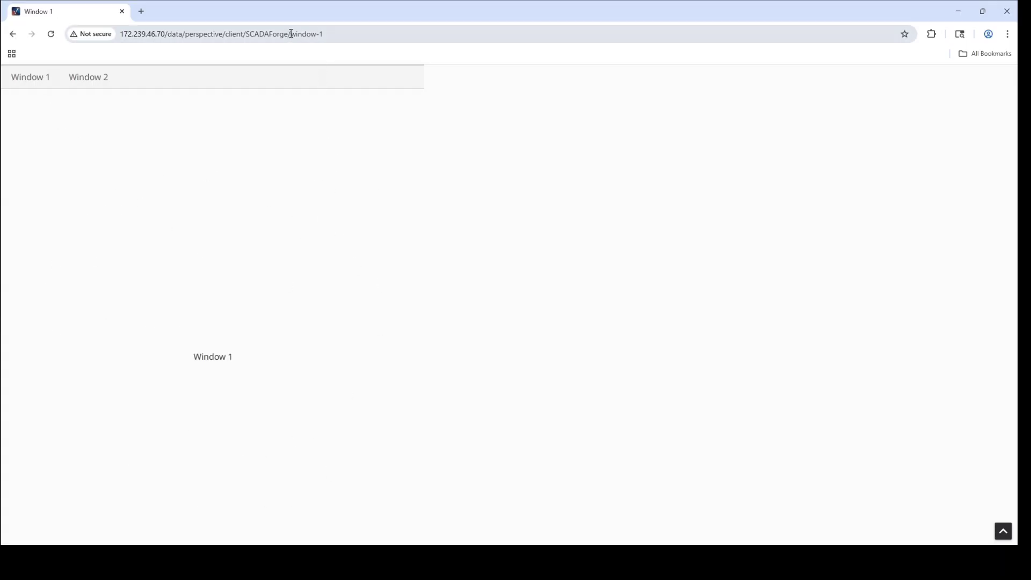
pyautogui.moveTo(289, 33); pyautogui.dragTo(347, 31)
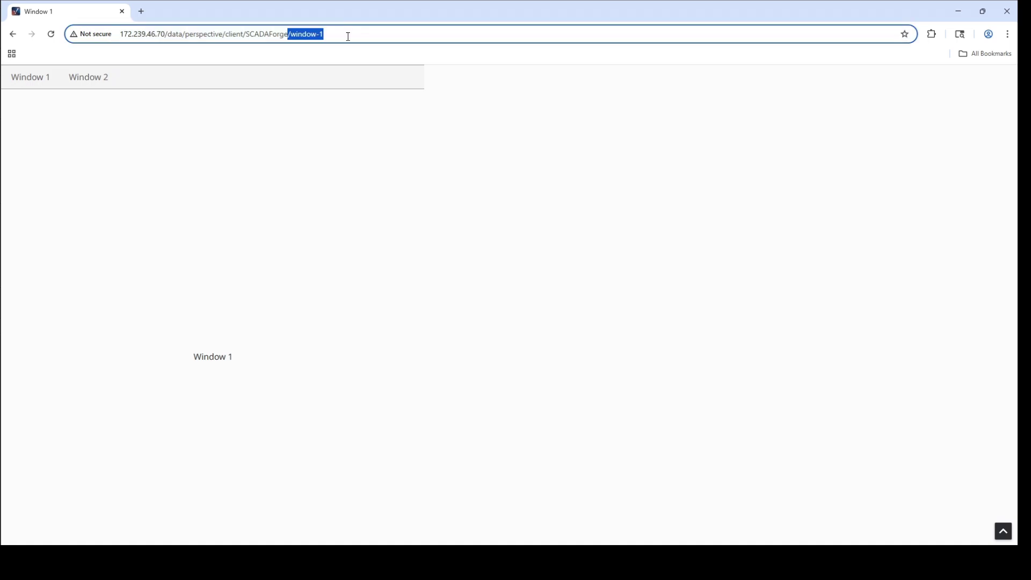
pyautogui.click(84, 82)
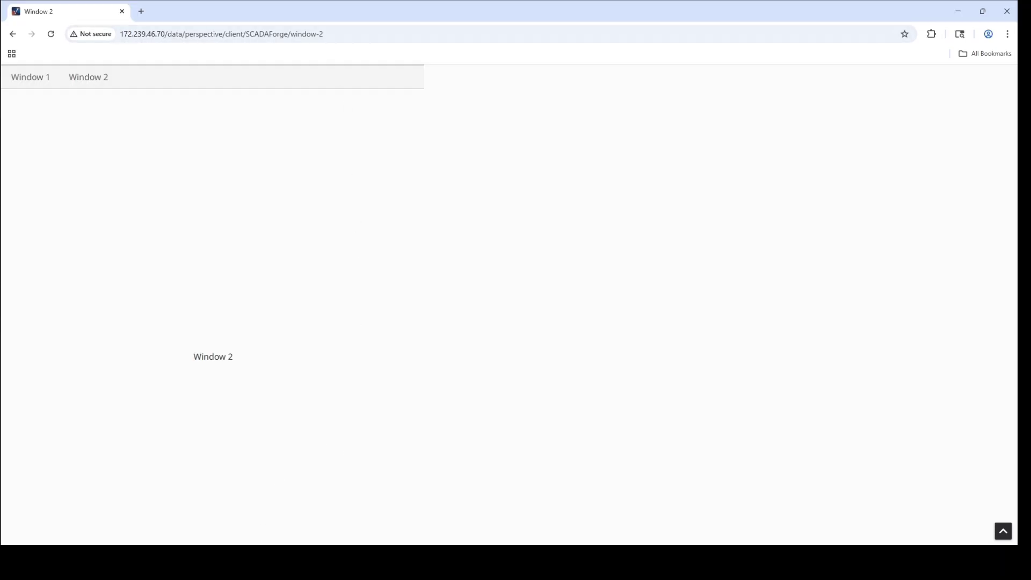
# - Switch back to the Designer and change the Horizontal Menu's Window 2 item to the label "Overview" with the target "/"
pyautogui.moveTo(277, 563)
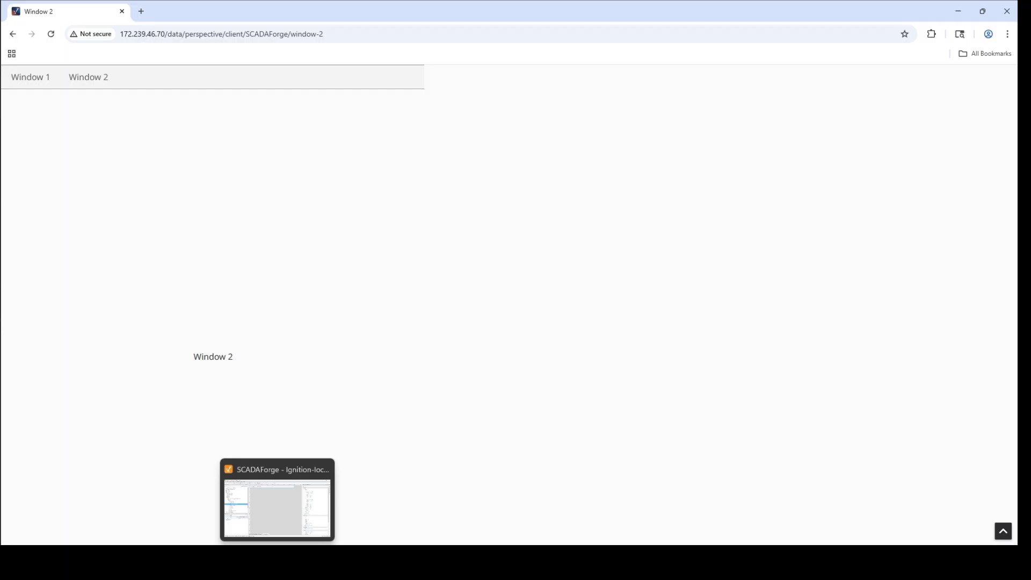
pyautogui.click(277, 562)
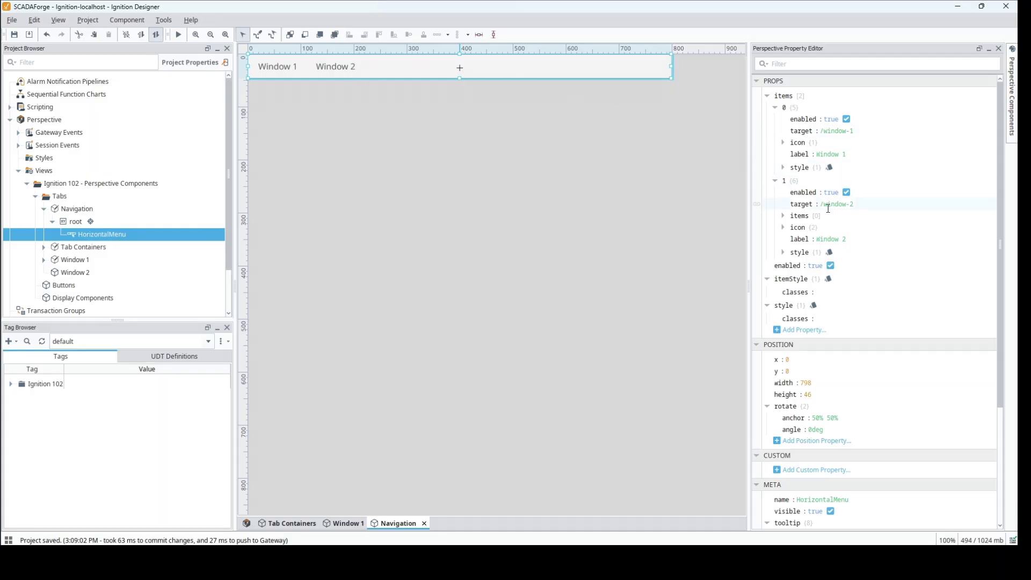
pyautogui.click(853, 206)
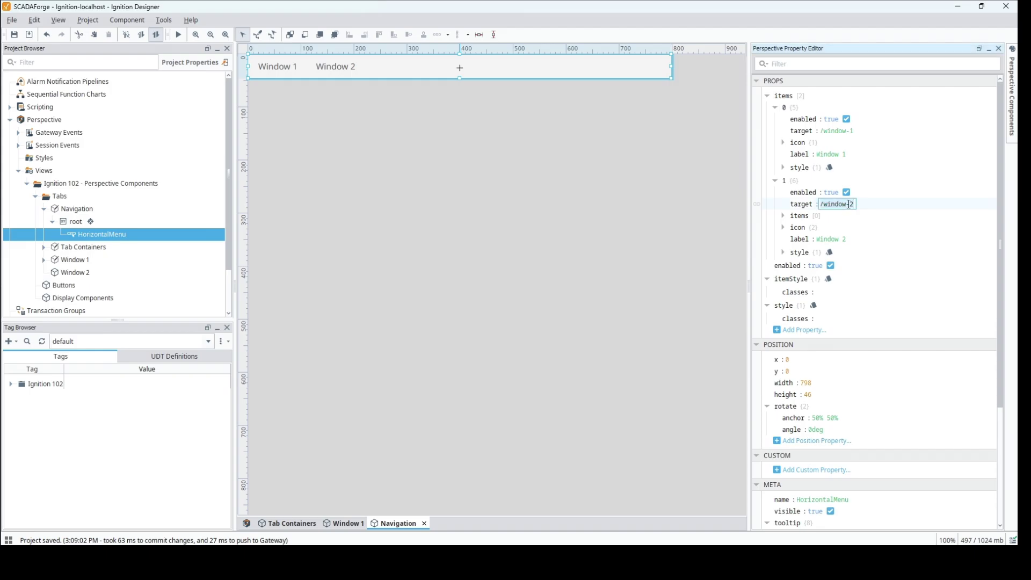
pyautogui.click(834, 238)
pyautogui.hotkey('ctrl', 'a')
pyautogui.write('Overview')
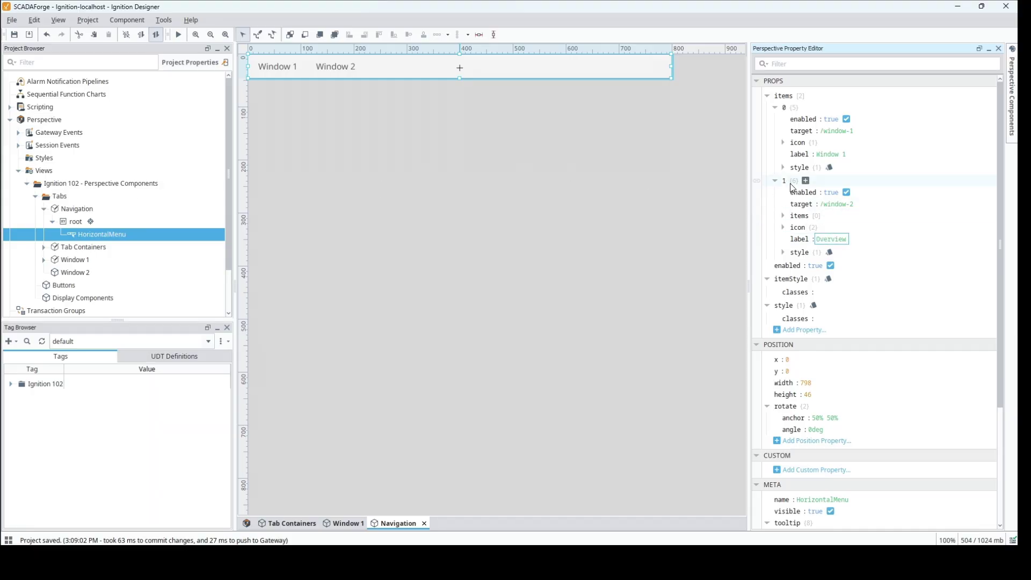
pyautogui.click(827, 204)
pyautogui.hotkey('shift', 'End')
pyautogui.press('BackSpace')
# - Rename the Window 1 menu item's label to "Windows" and clear its target
pyautogui.click(841, 155)
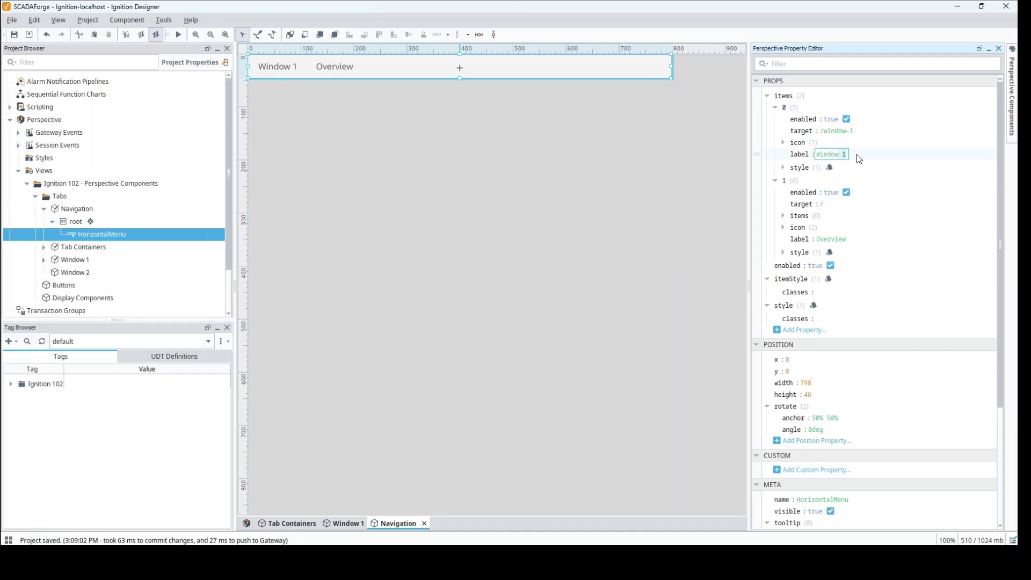
pyautogui.press('BackSpace')
pyautogui.press('BackSpace')
pyautogui.write('s')
pyautogui.click(822, 131)
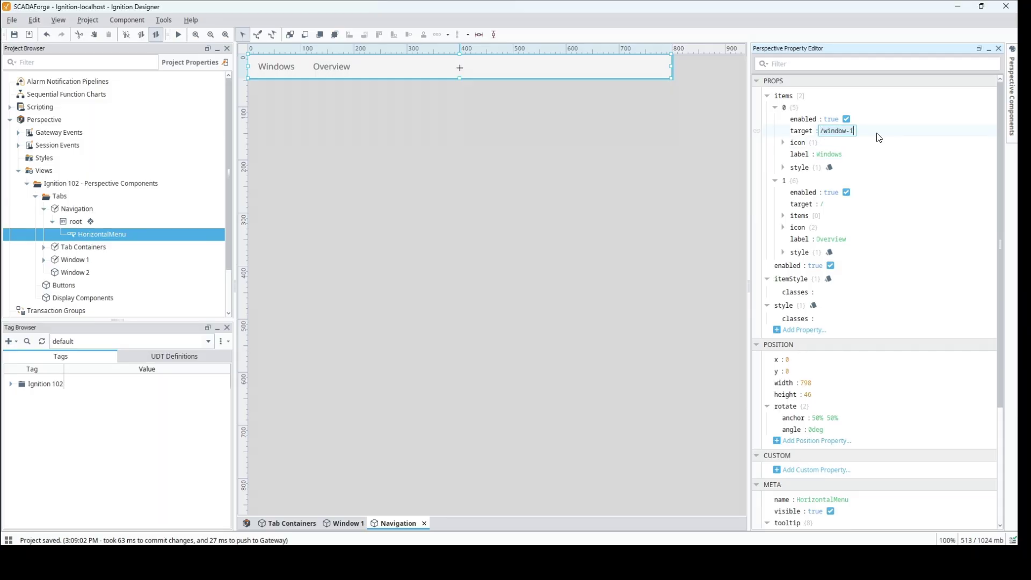
pyautogui.hotkey('ctrl', 'a')
pyautogui.press('BackSpace')
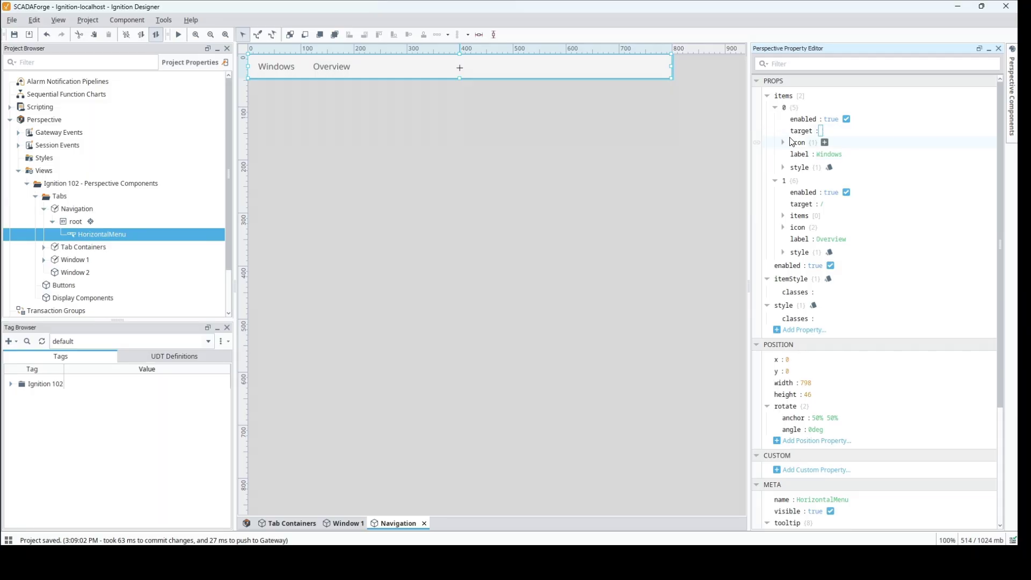
# - Add the items property to the Windows menu item and create one submenu element in it
pyautogui.click(804, 108)
pyautogui.moveTo(838, 111)
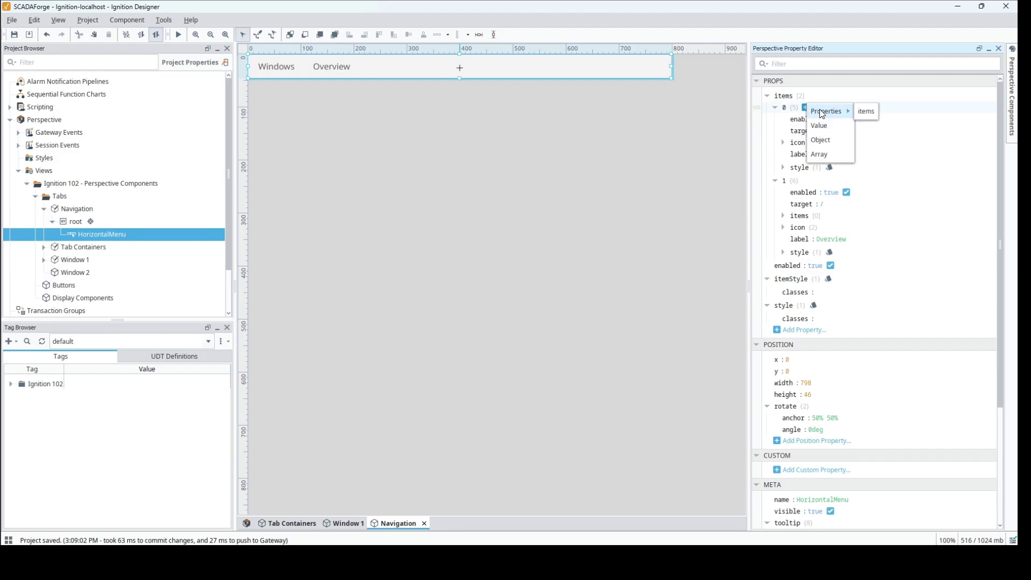
pyautogui.click(871, 117)
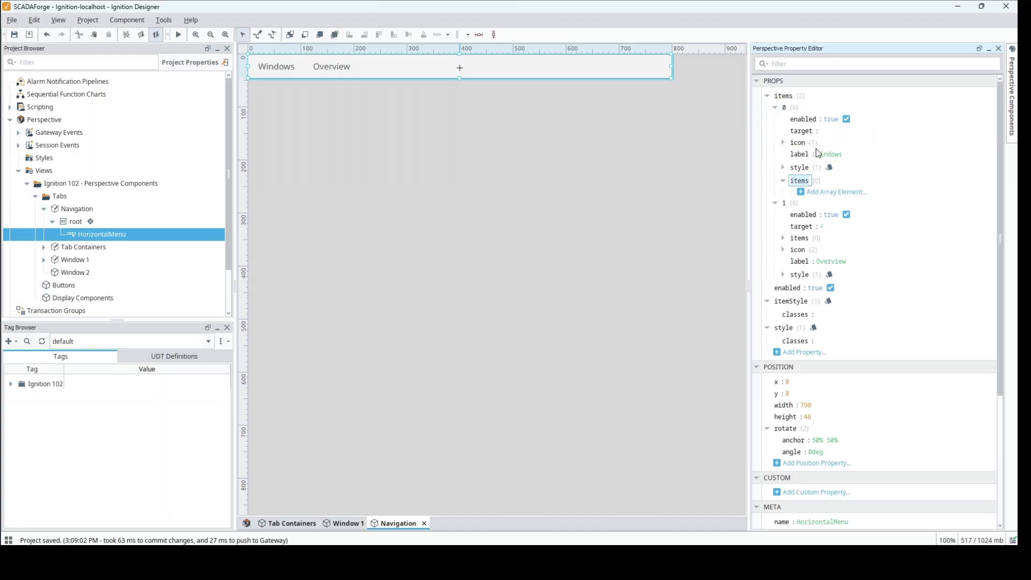
pyautogui.click(820, 194)
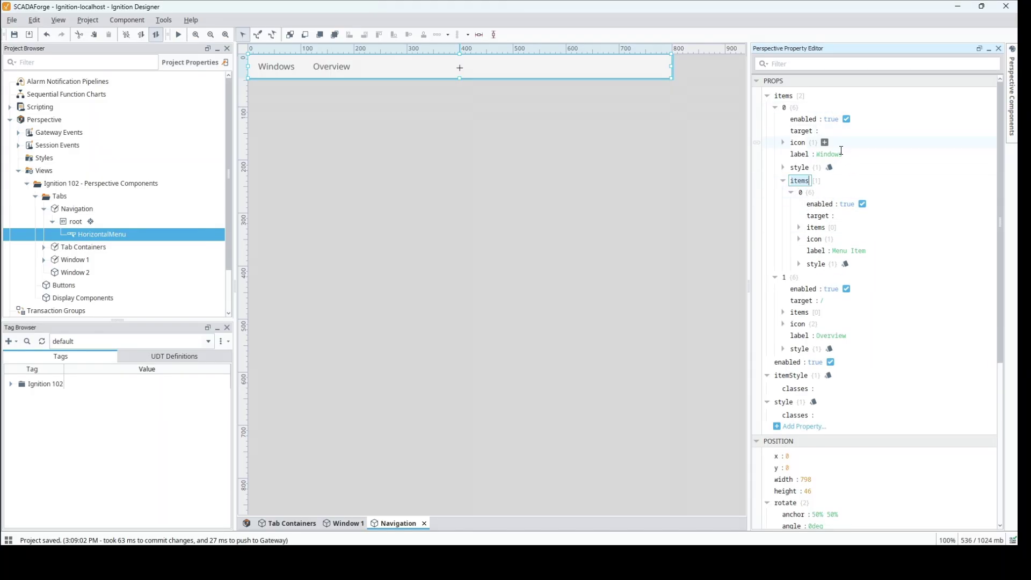
# - Set the first submenu element's target to /window-1 and its label to "Window 1"
pyautogui.click(836, 215)
pyautogui.write('window-1')
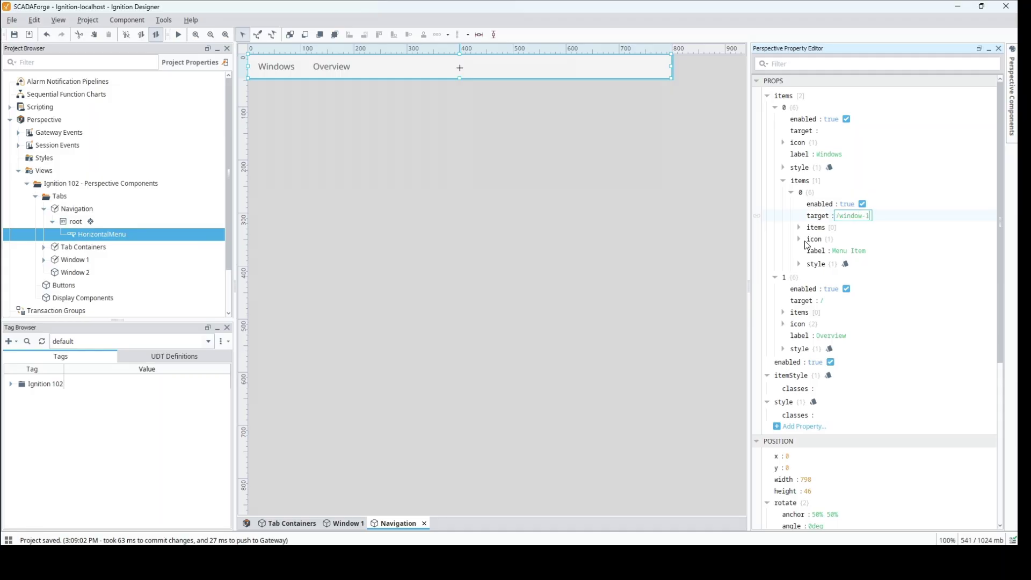
pyautogui.click(848, 251)
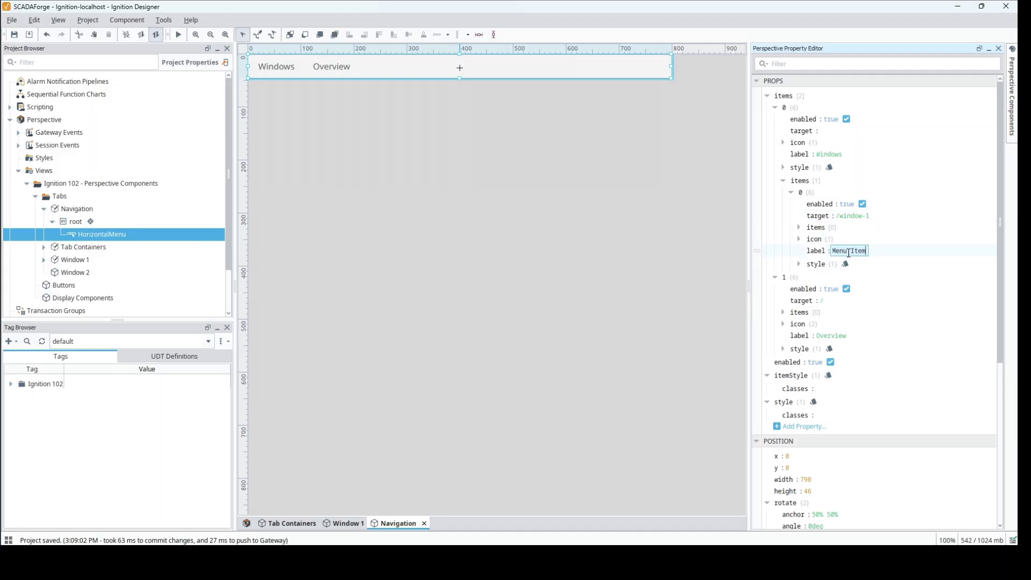
pyautogui.write('Window 1')
# - Add a second submenu element under Windows with the target /window-2 and the label "Window 2"
pyautogui.click(830, 181)
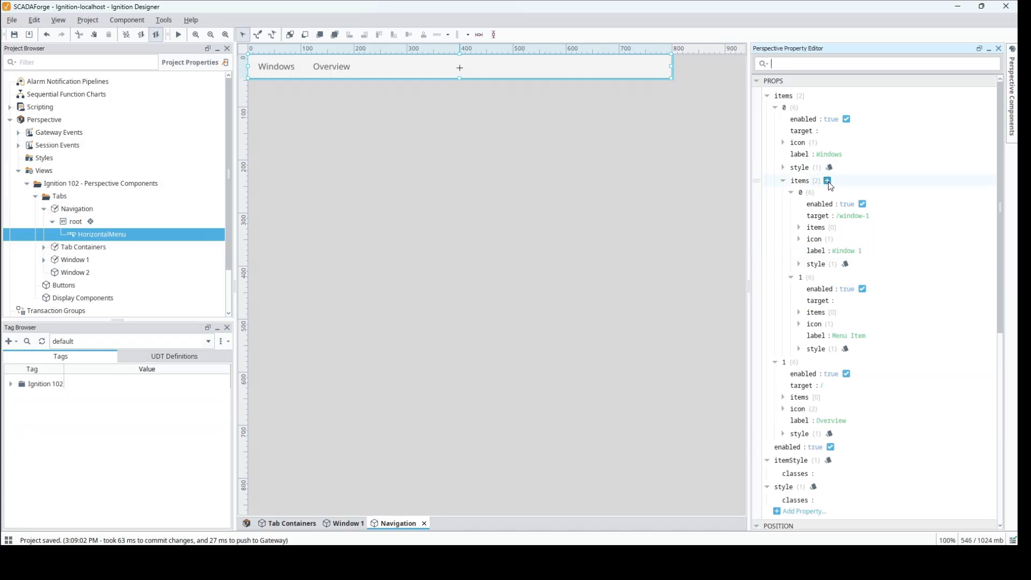
pyautogui.click(838, 301)
pyautogui.write('/window-2')
pyautogui.click(847, 336)
pyautogui.write('Window 2')
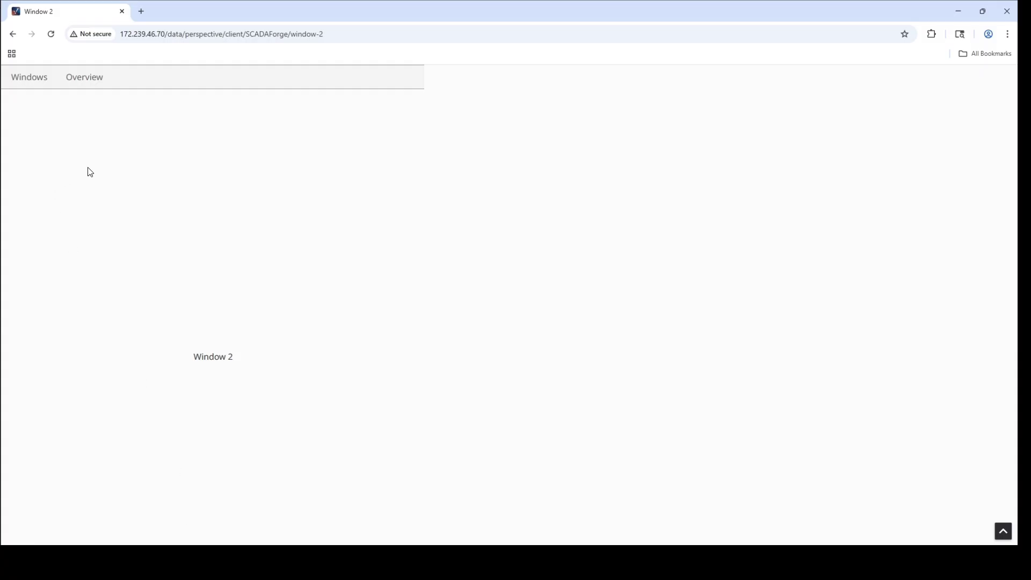
# - Test the session's menu by opening Window 1 and Window 2 from the Windows submenu, and the Overview page
pyautogui.click(46, 82)
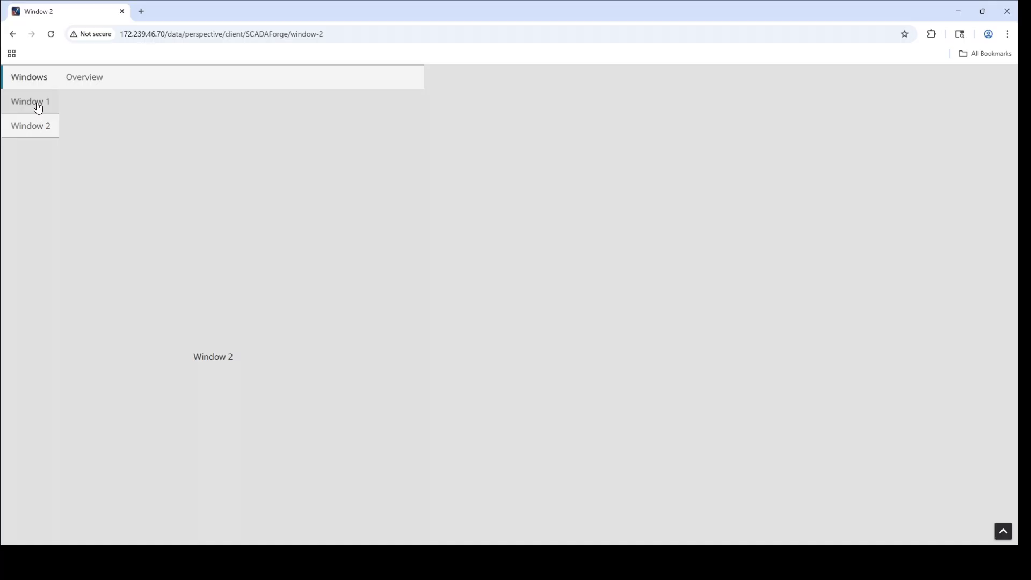
pyautogui.click(37, 105)
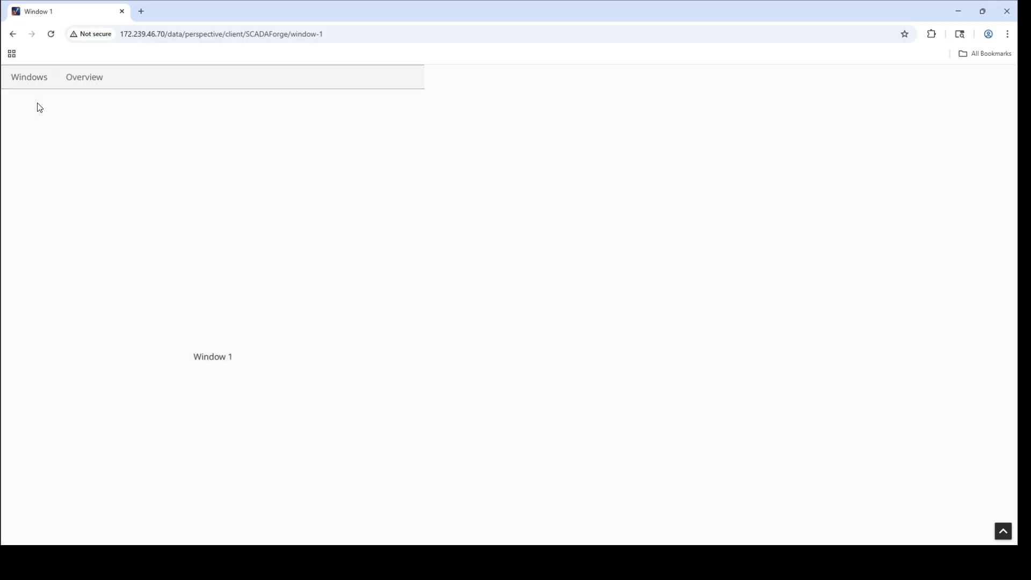
pyautogui.click(30, 84)
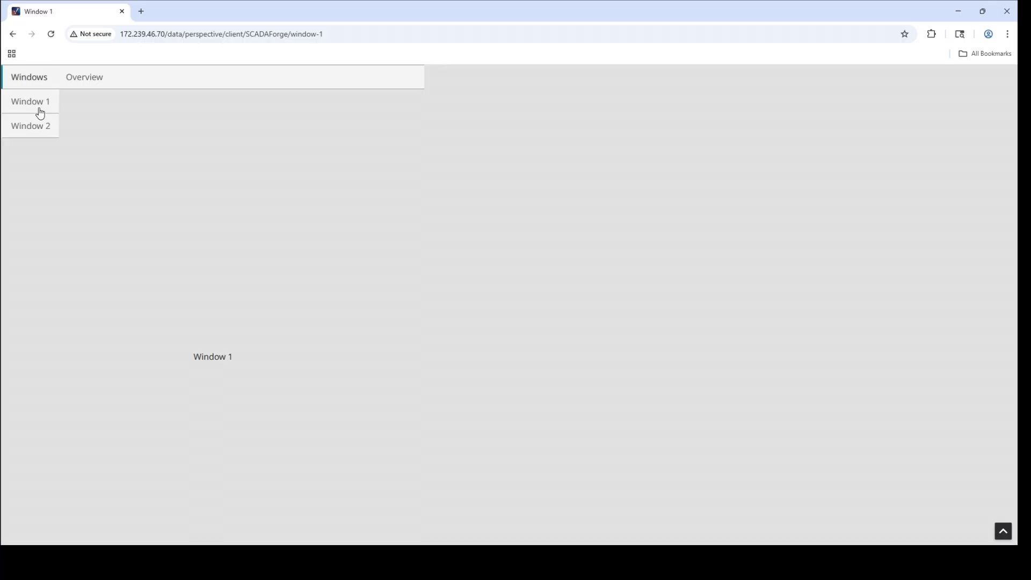
pyautogui.click(40, 129)
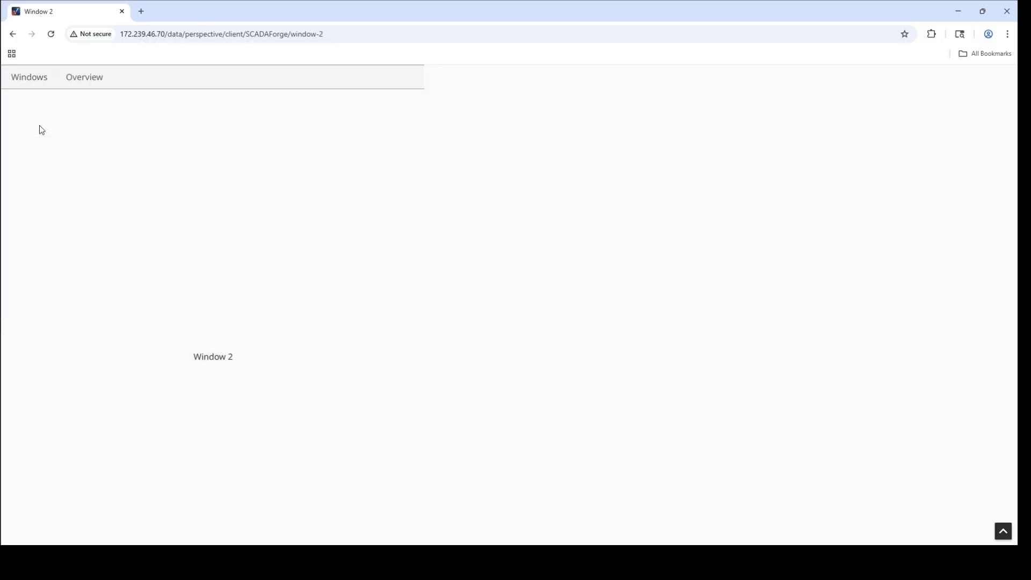
pyautogui.click(95, 73)
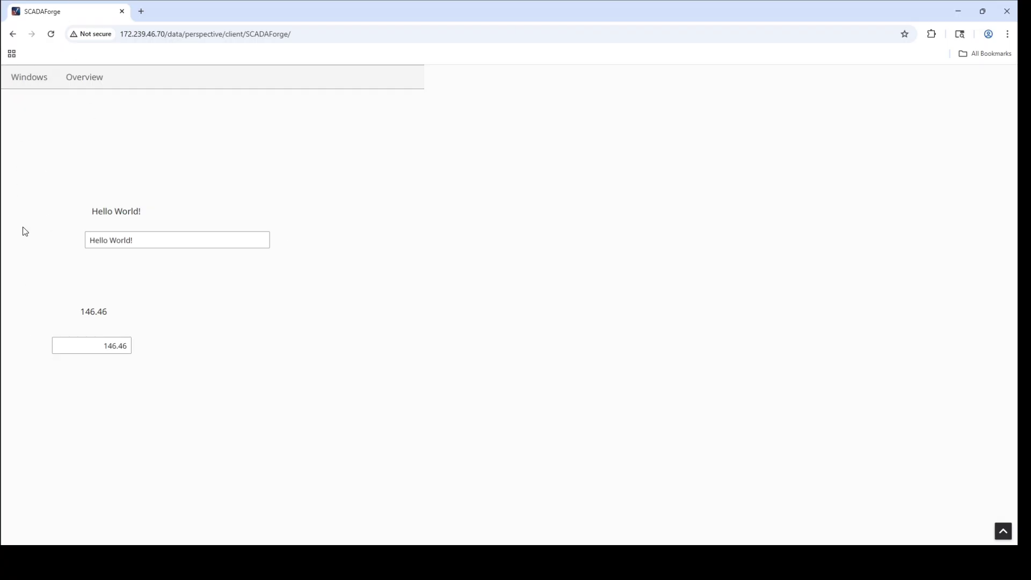
# - Switch back to the Designer and view the shared settings in the Perspective page configuration
pyautogui.hotkey('alt', 'Tab')
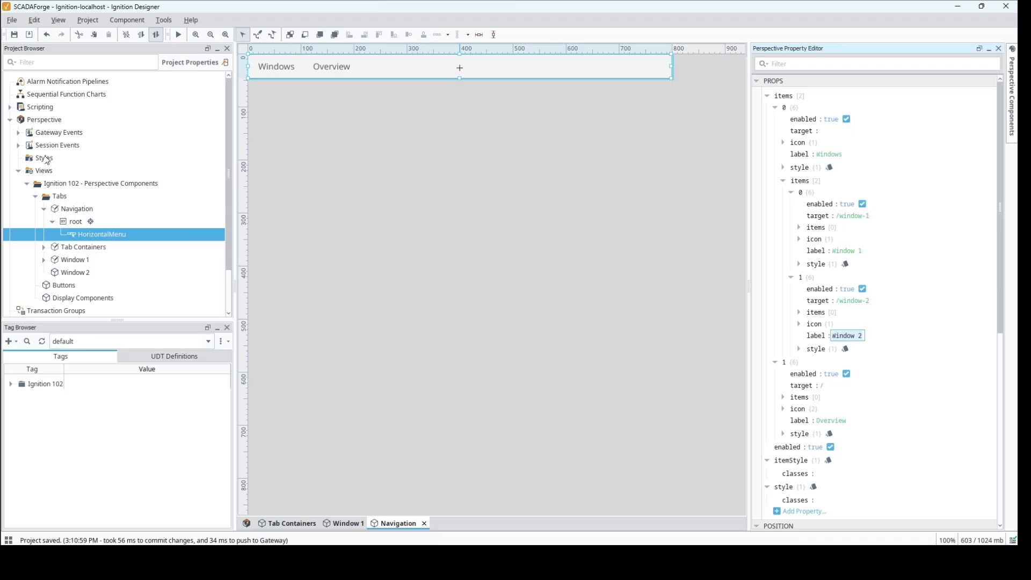
pyautogui.click(42, 121)
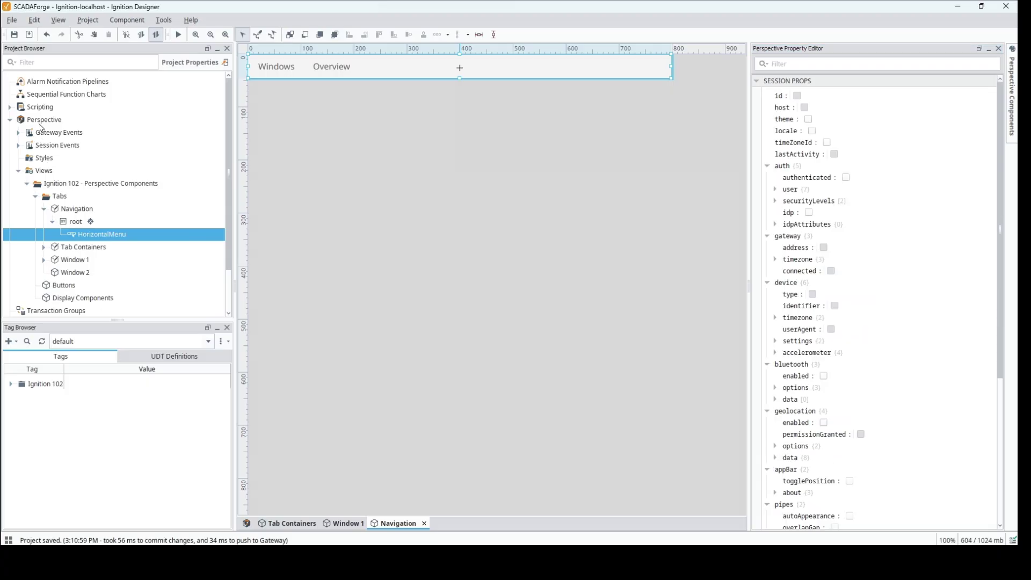
pyautogui.click(42, 121)
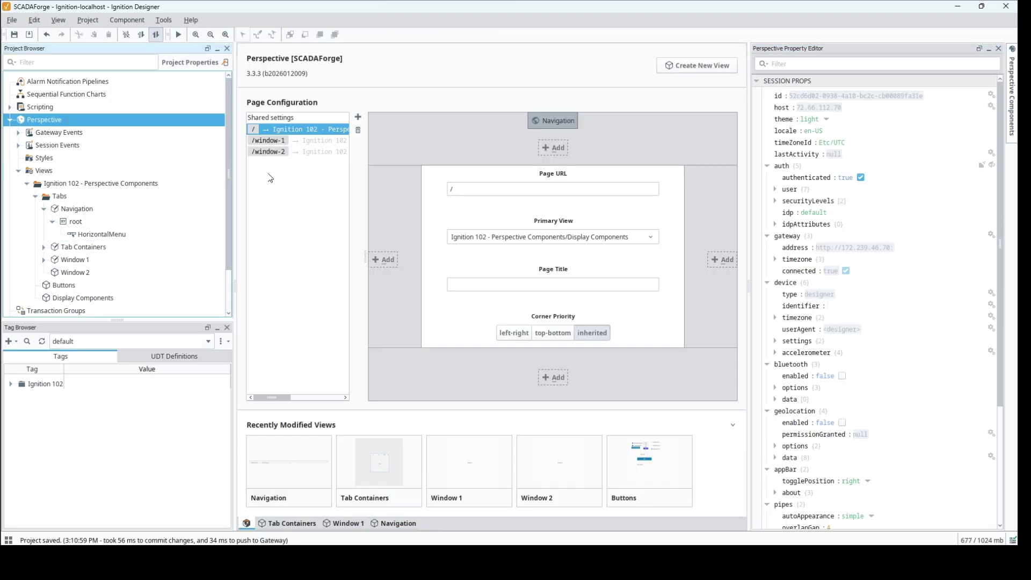
pyautogui.click(292, 121)
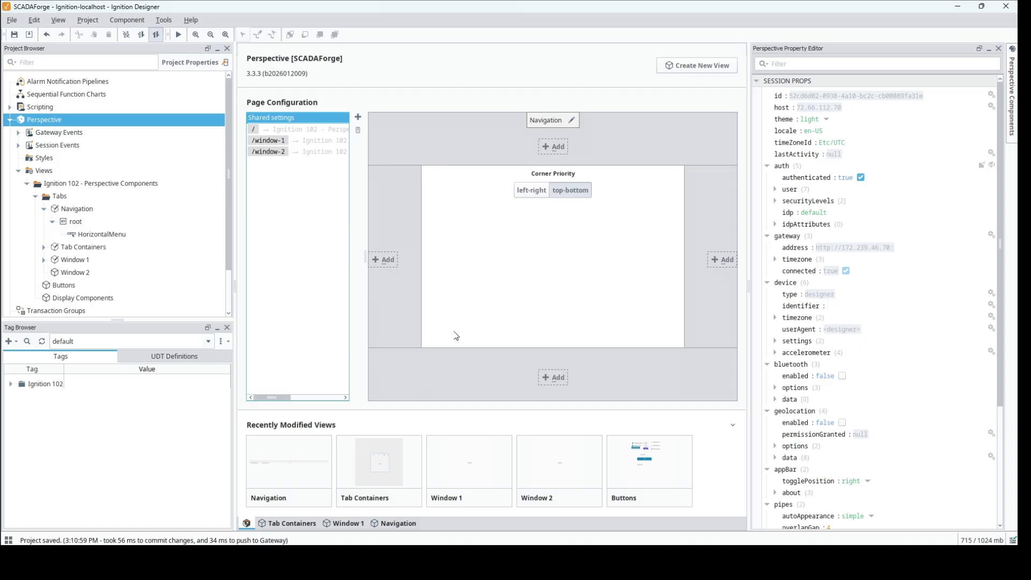